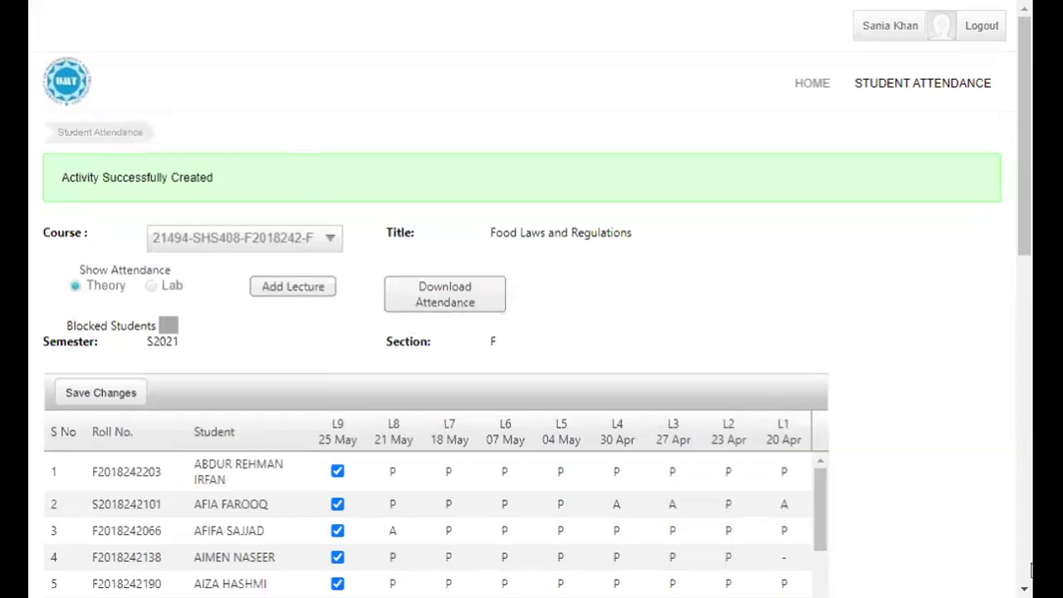
- Review the Food Laws and Regulations attendance sheet, from the first to the last student, including the new L9 column
scroll(945, 462, down, 2)
scroll(946, 462, down, 2)
scroll(945, 463, up, 3)
scroll(945, 462, down, 5)
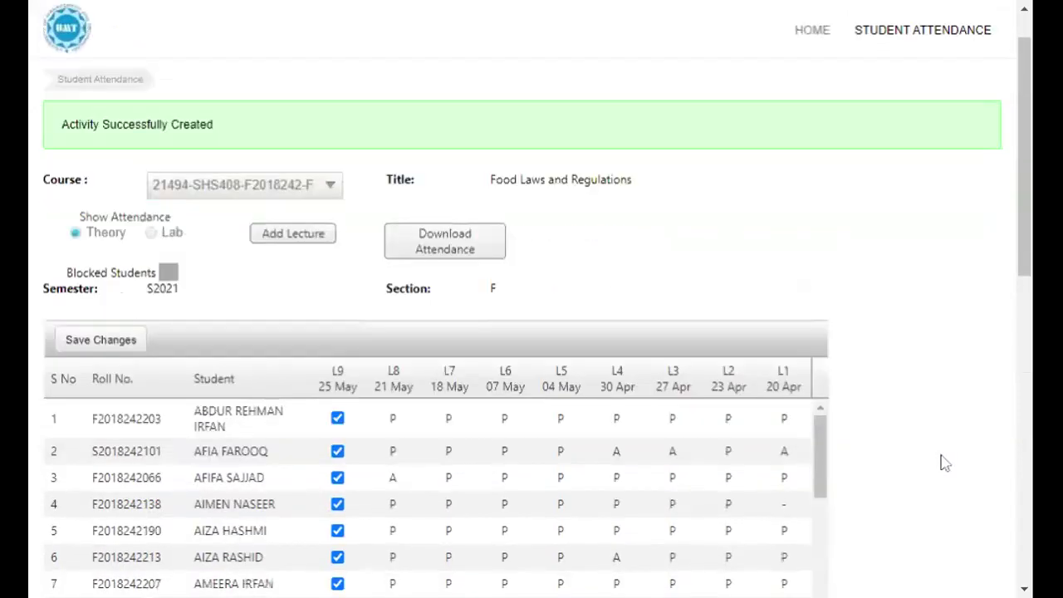
scroll(864, 355, up, 5)
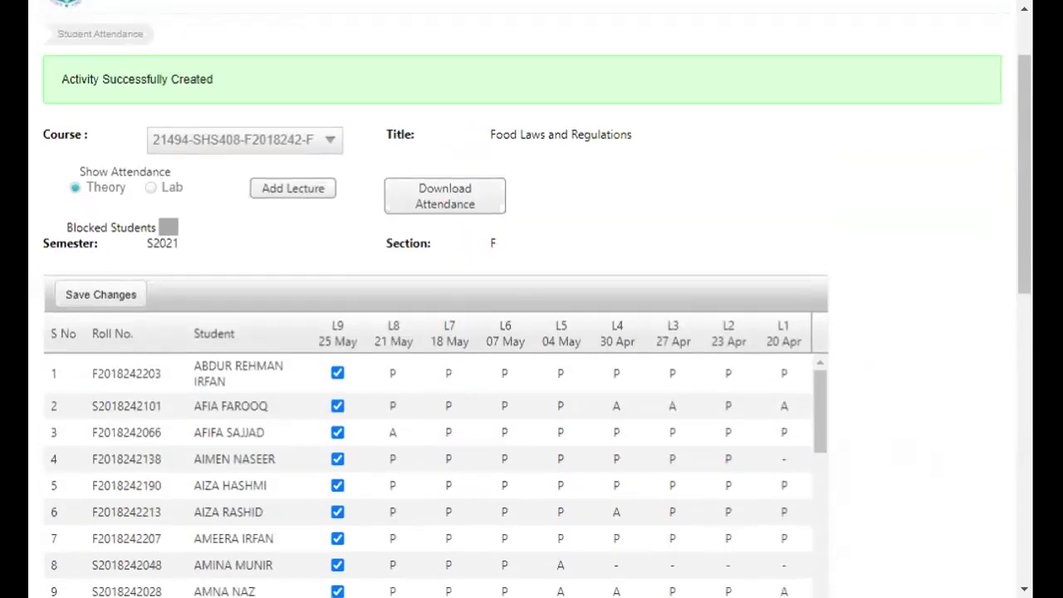
scroll(945, 346, down, 3)
scroll(611, 330, down, 3)
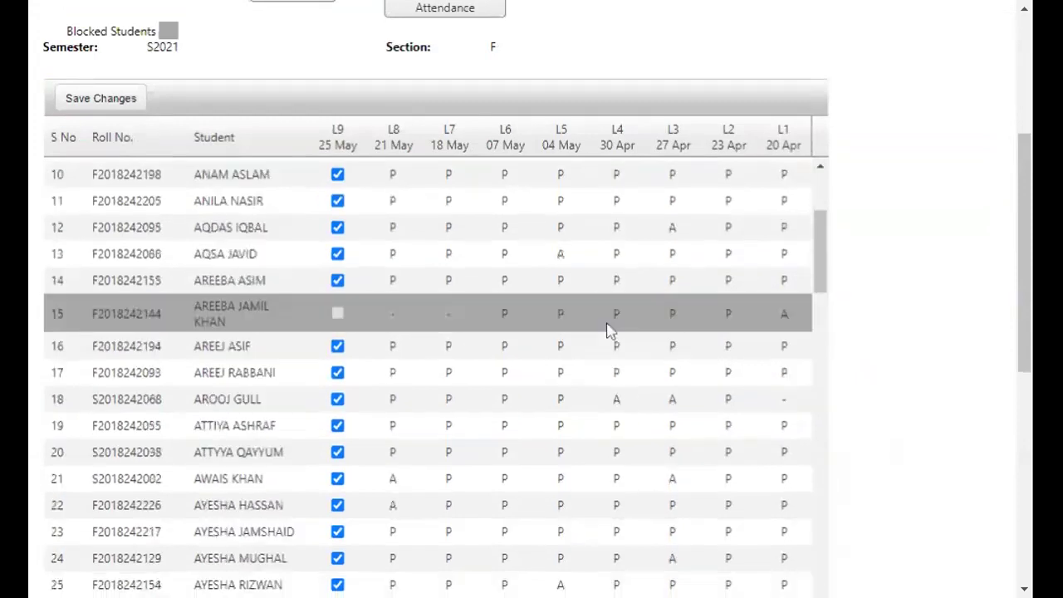
scroll(611, 331, down, 15)
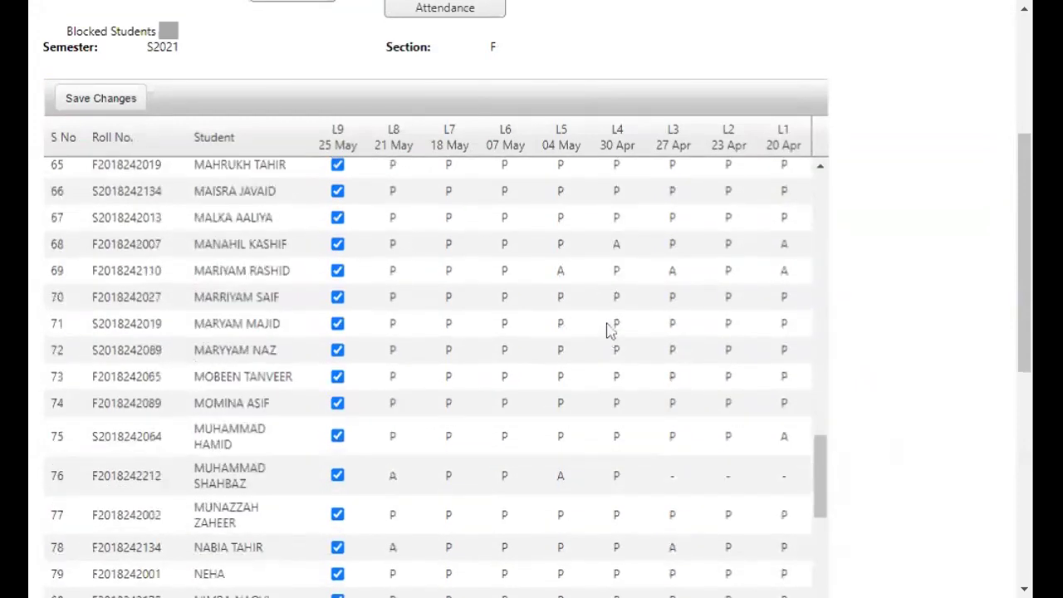
scroll(611, 331, down, 12)
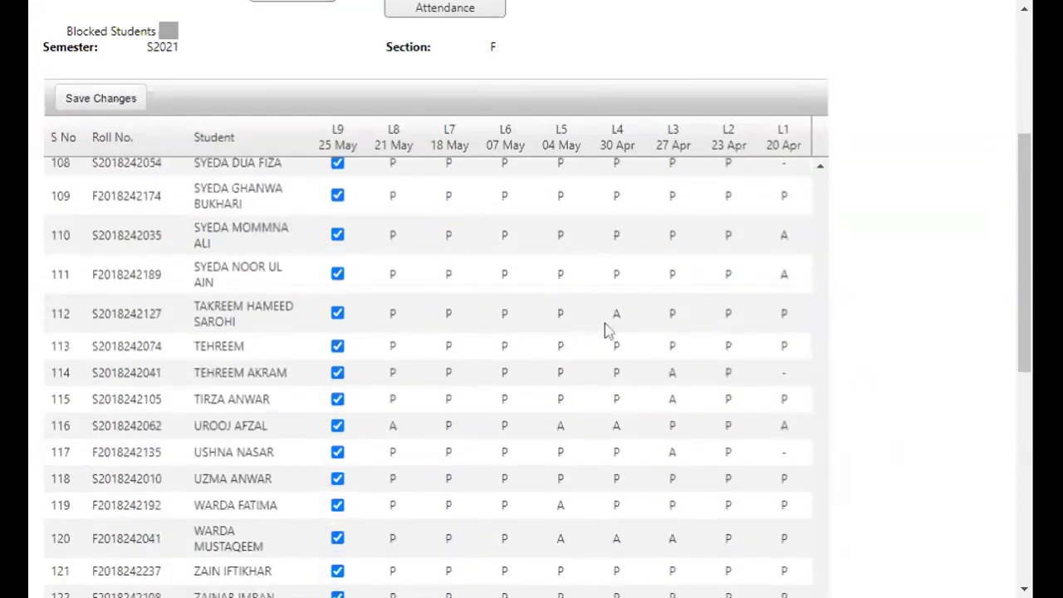
scroll(605, 327, up, 20)
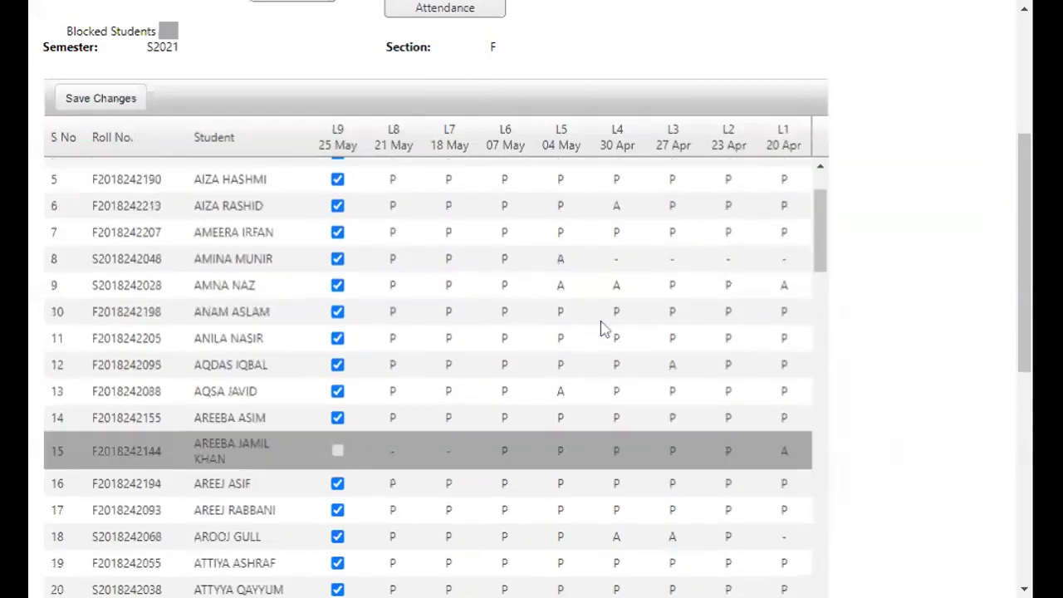
scroll(606, 328, up, 2)
scroll(220, 399, up, 4)
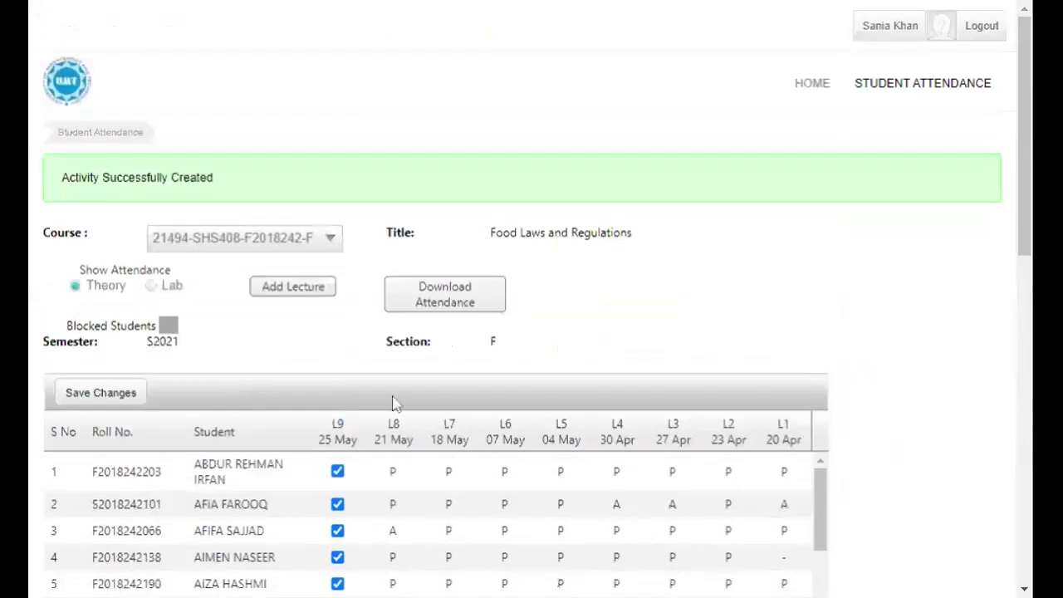
scroll(266, 482, down, 7)
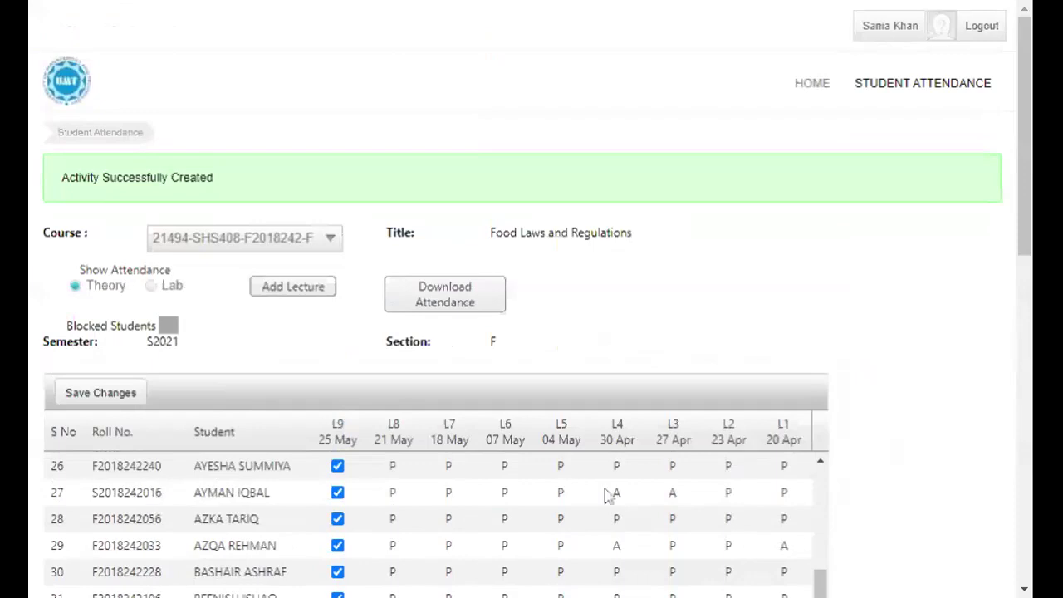
scroll(451, 498, up, 7)
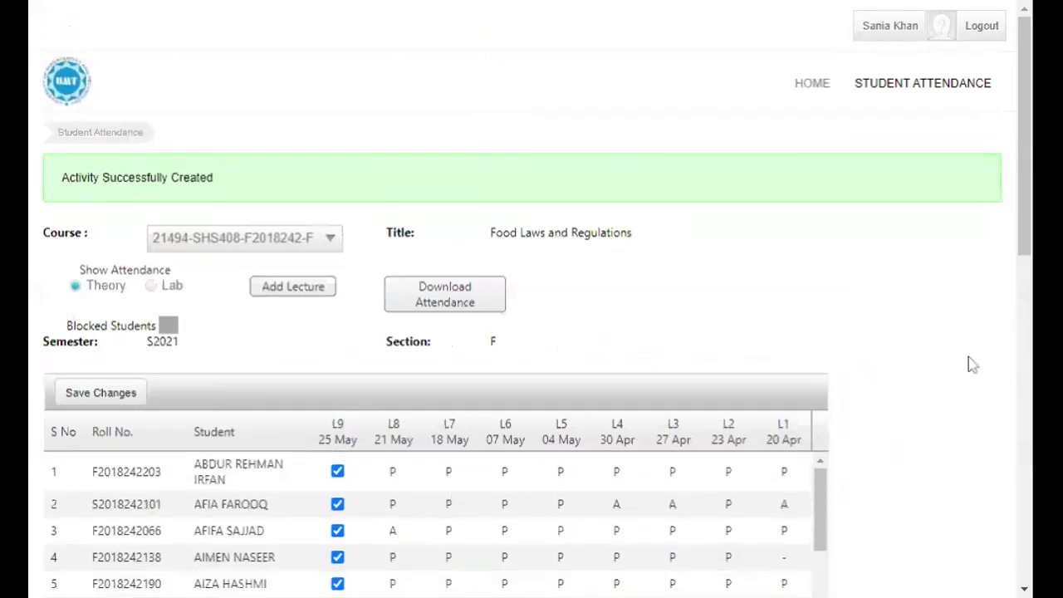
scroll(963, 363, down, 2)
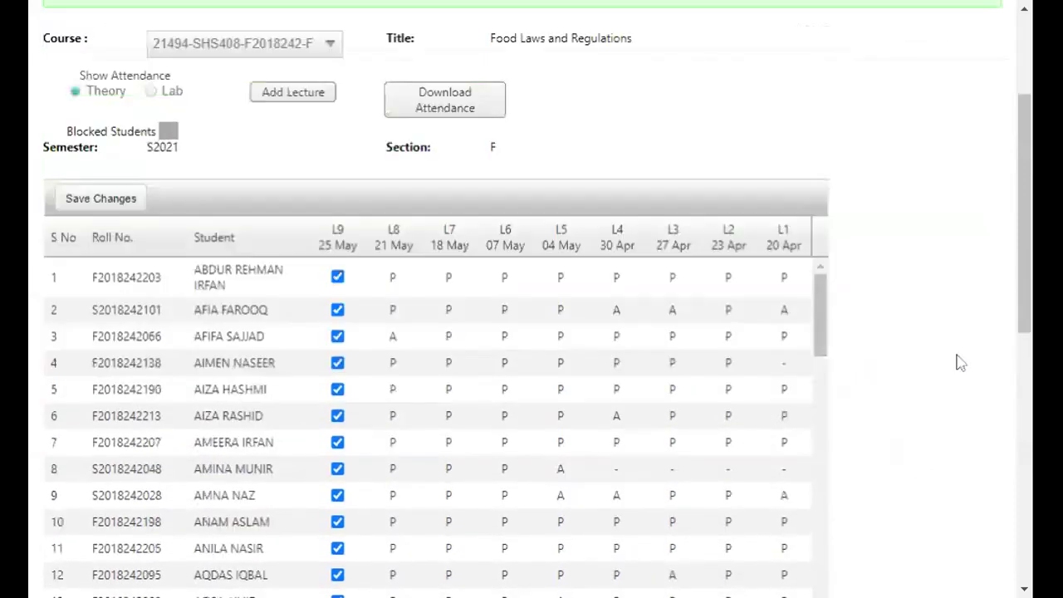
scroll(961, 363, down, 3)
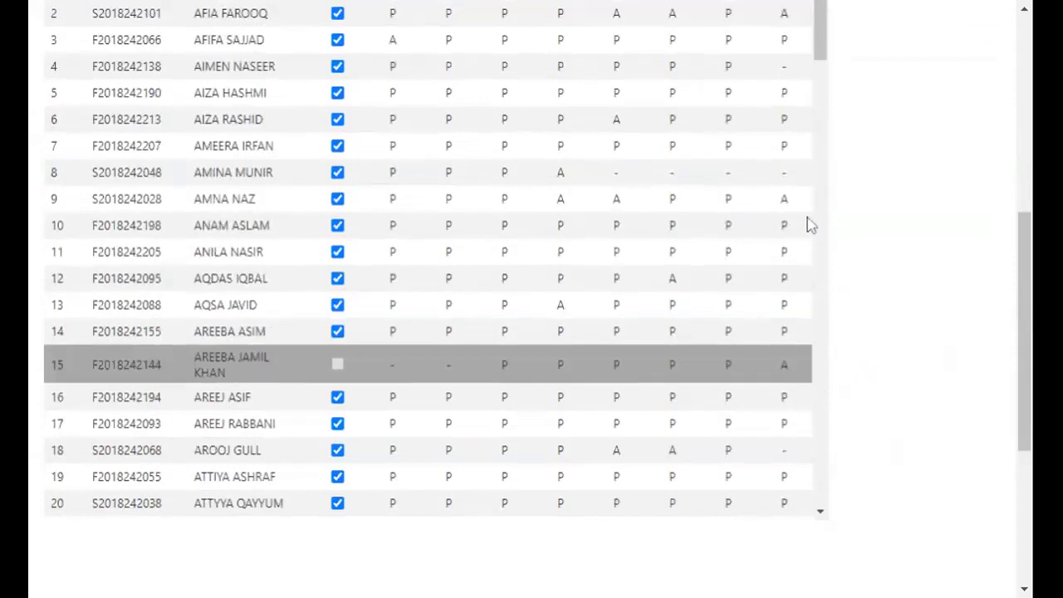
scroll(402, 332, down, 7)
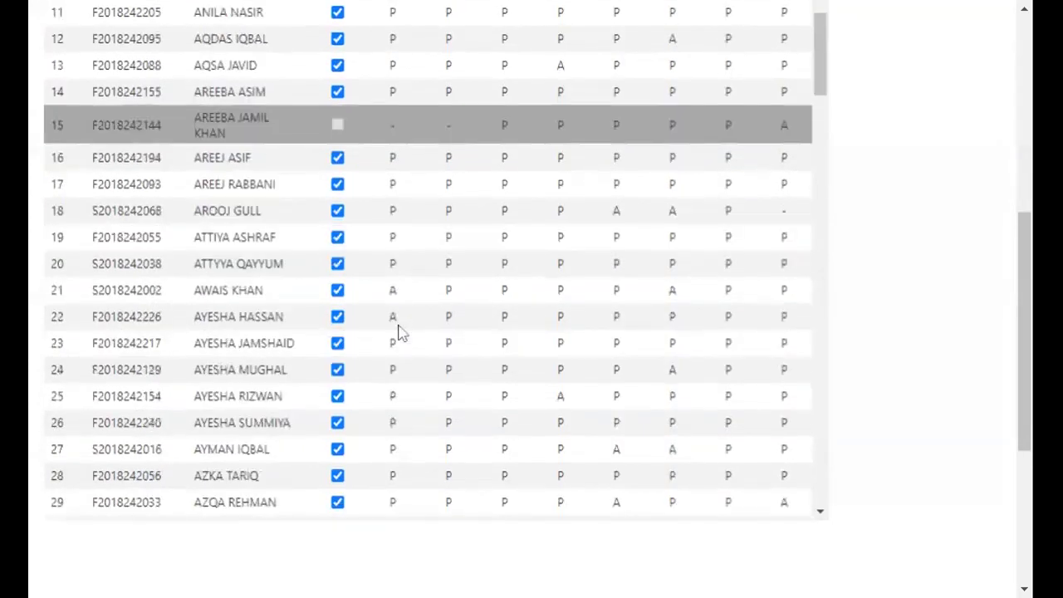
scroll(398, 332, down, 18)
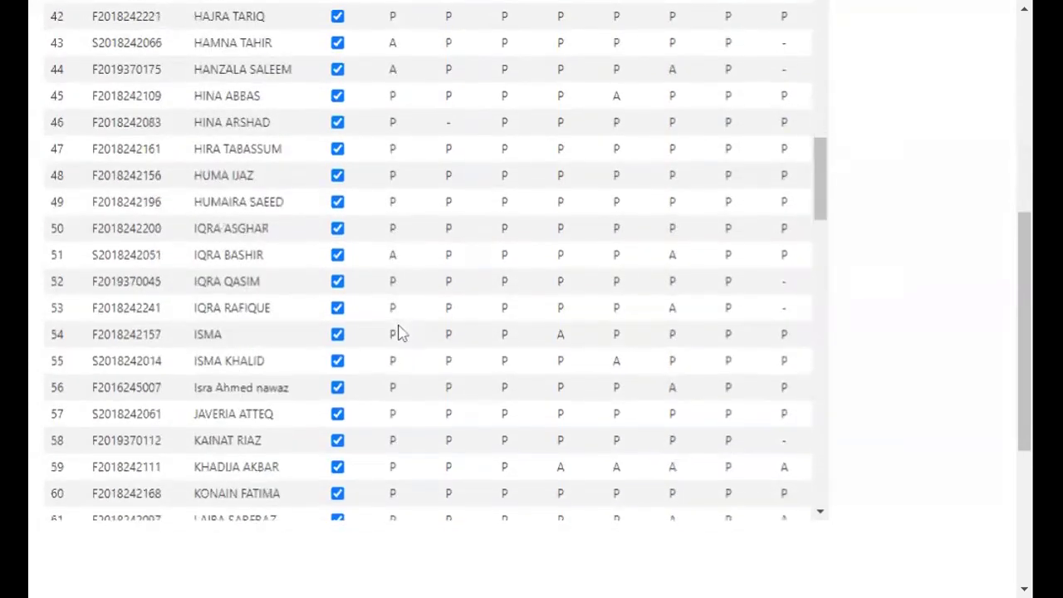
scroll(399, 332, down, 10)
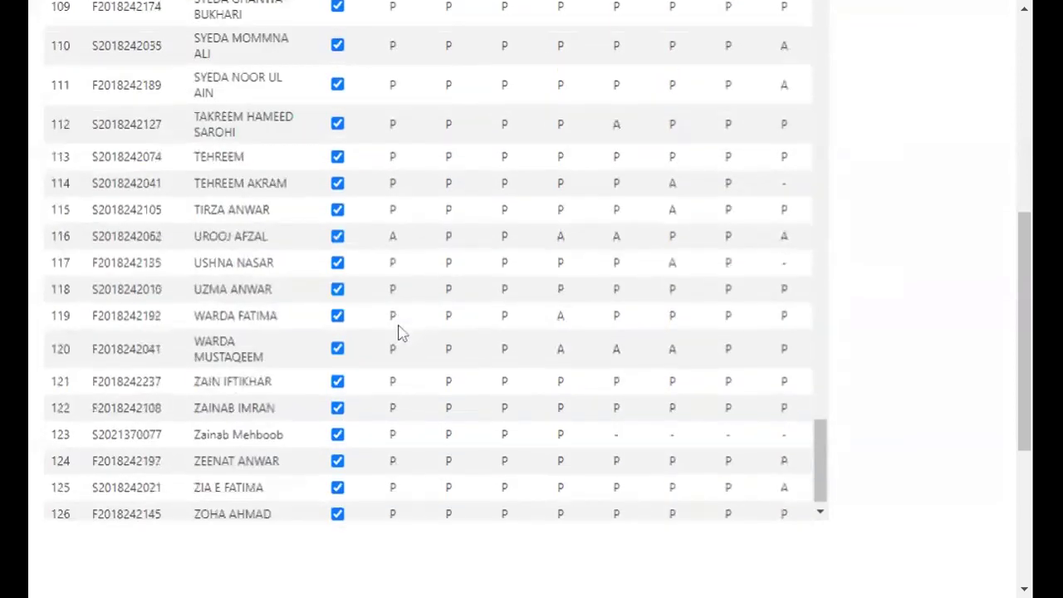
scroll(294, 228, up, 20)
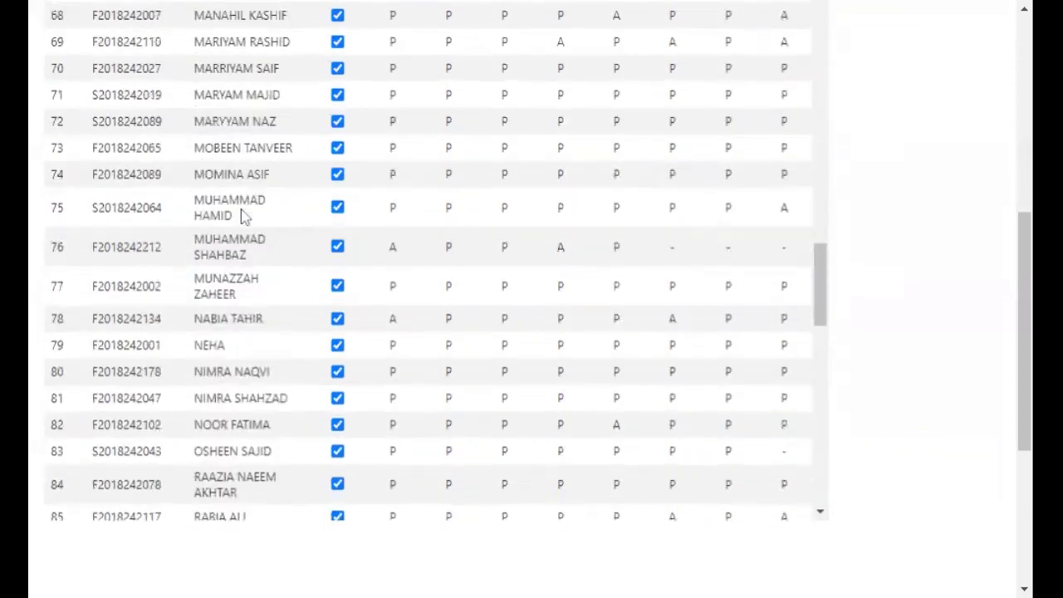
scroll(244, 214, up, 15)
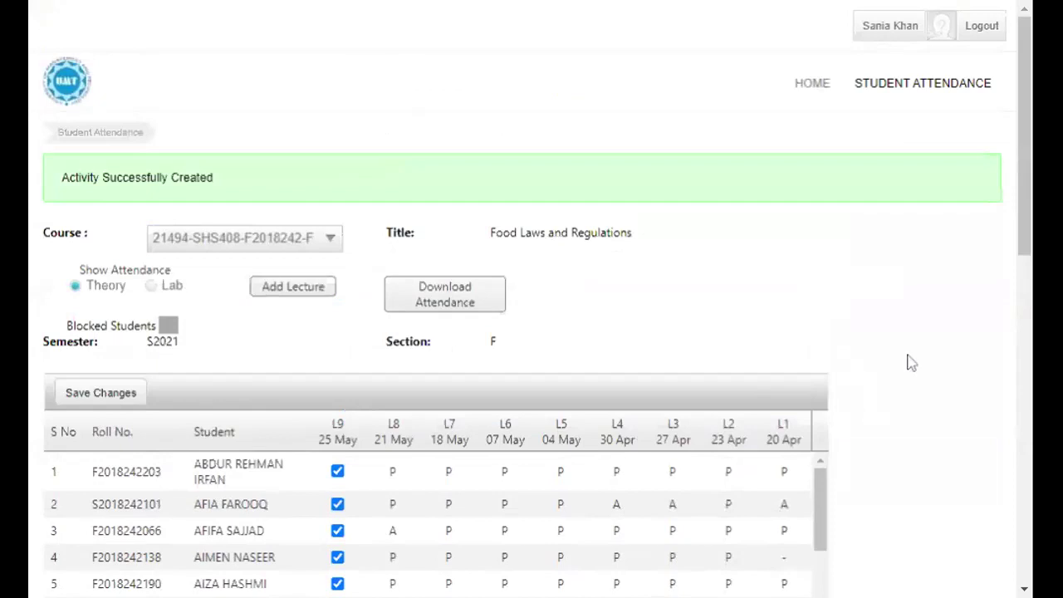
- Mark the students with serial numbers 1, 2 and 12 as absent for lecture L9 on 25 May
scroll(909, 360, down, 2)
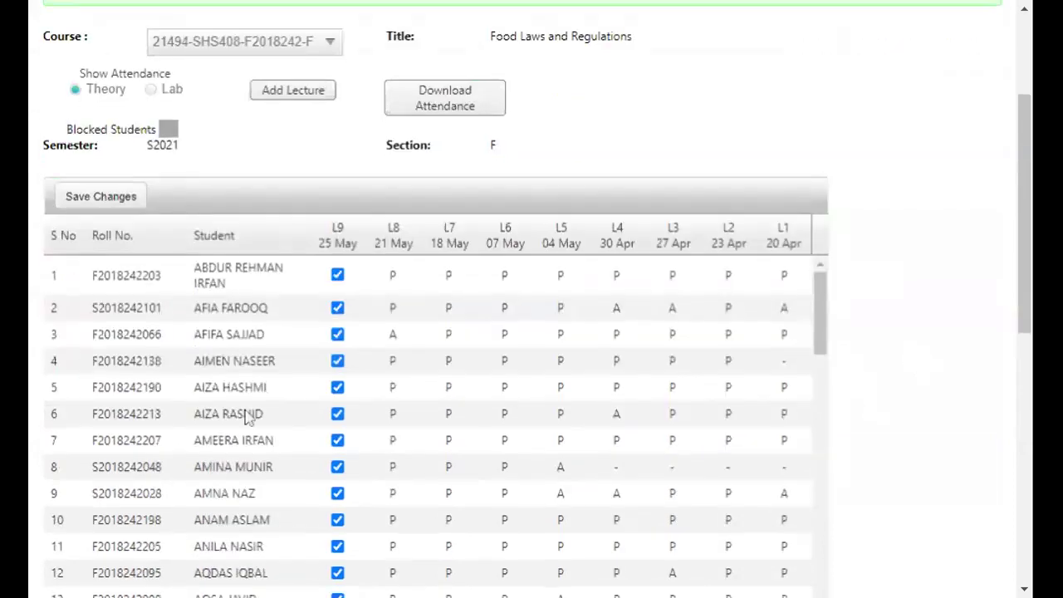
click(337, 275)
click(339, 308)
click(337, 361)
click(337, 361)
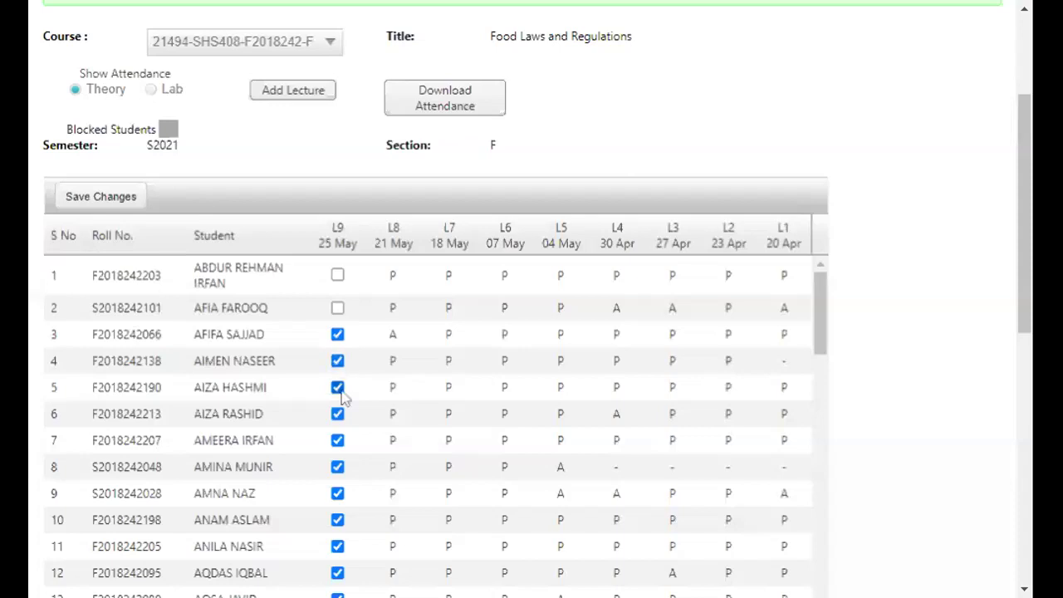
scroll(303, 411, down, 1)
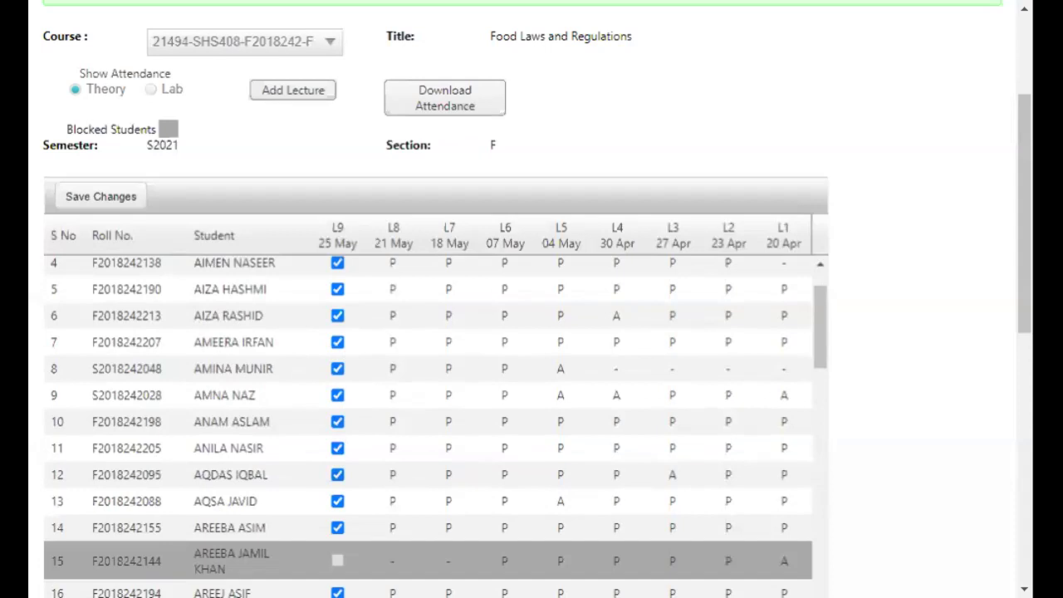
click(336, 476)
scroll(287, 520, down, 3)
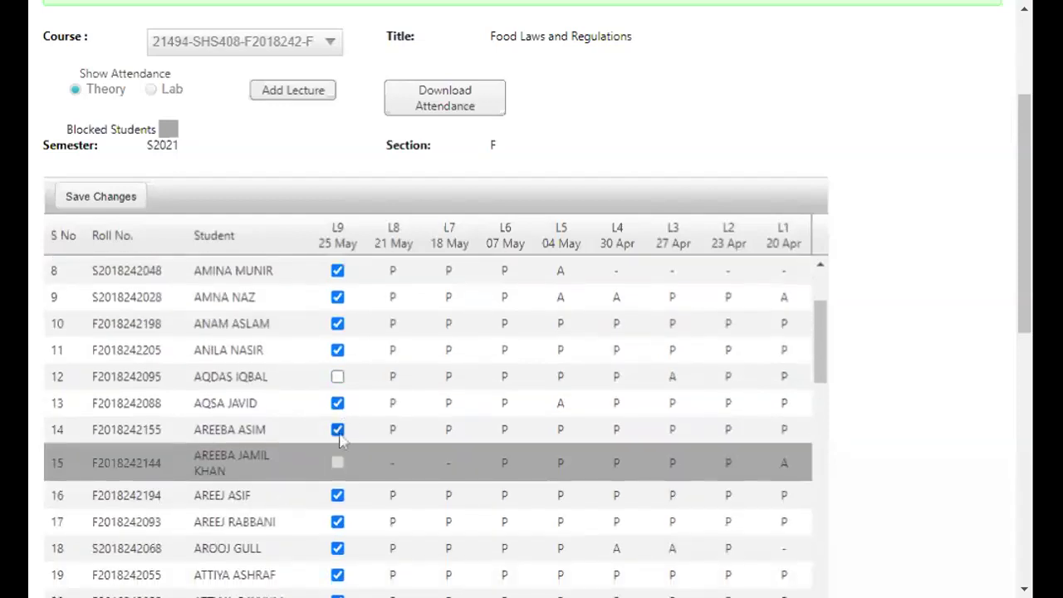
- Mark student number 24 as absent for lecture L9, keeping student number 18 present
scroll(319, 507, down, 3)
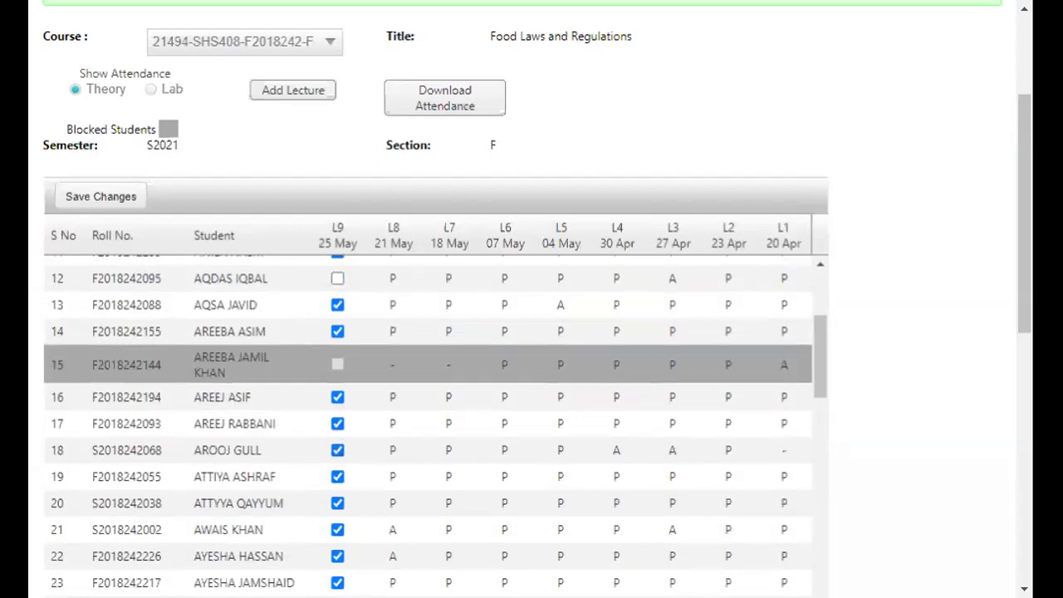
click(337, 450)
click(337, 450)
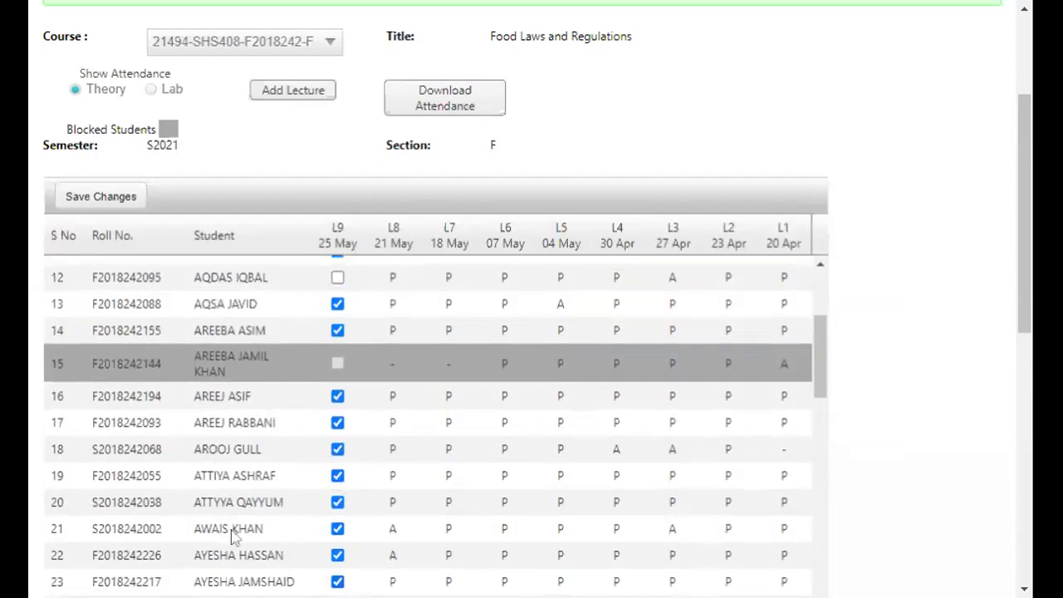
scroll(236, 528, down, 1)
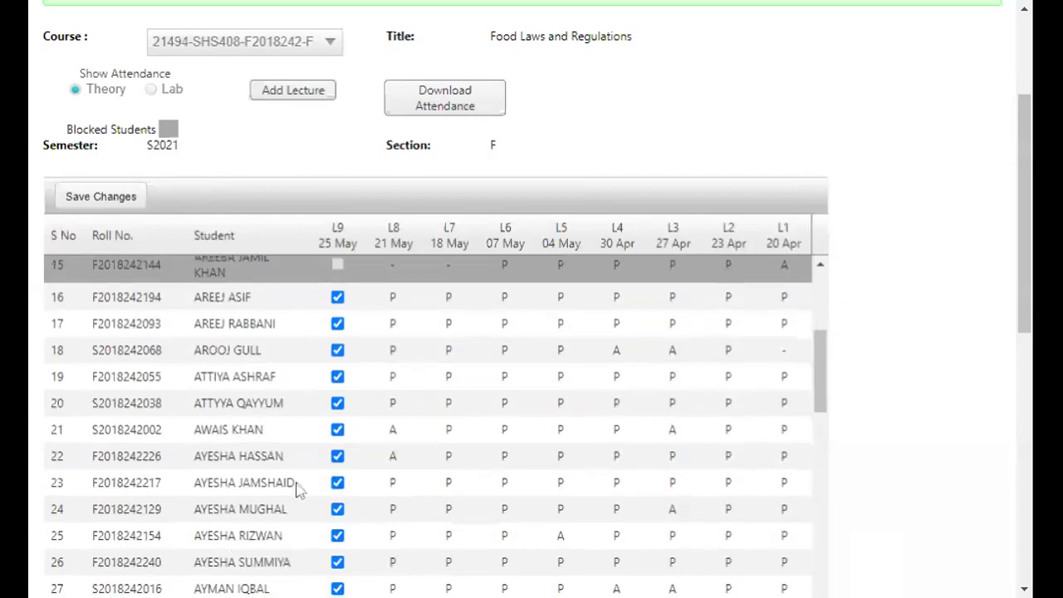
scroll(336, 412, down, 3)
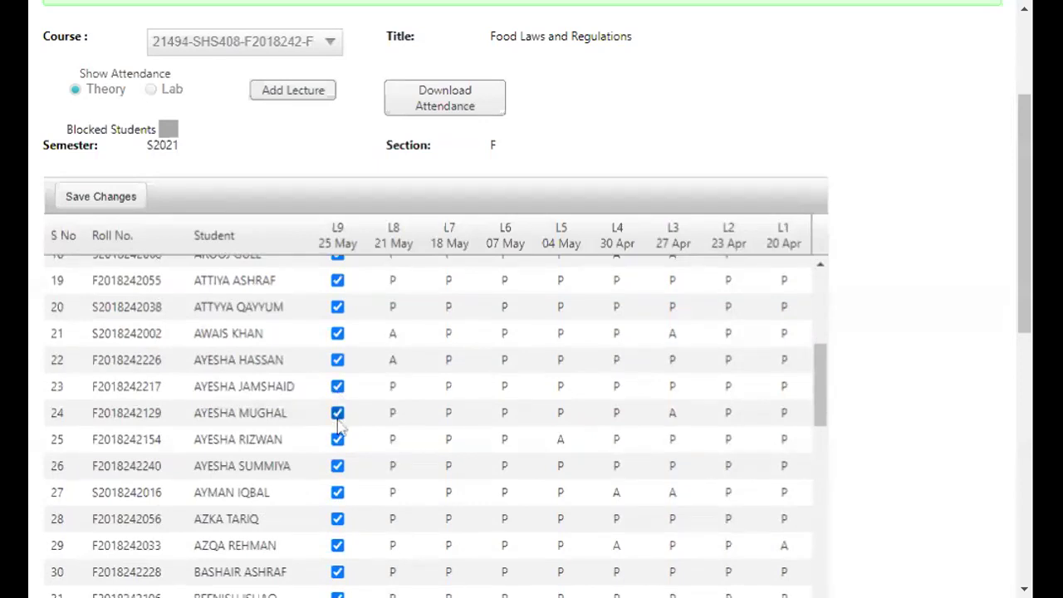
click(337, 414)
- Mark the students with serial numbers 29, 30, 33 and 36 as absent for lecture L9
scroll(326, 460, down, 3)
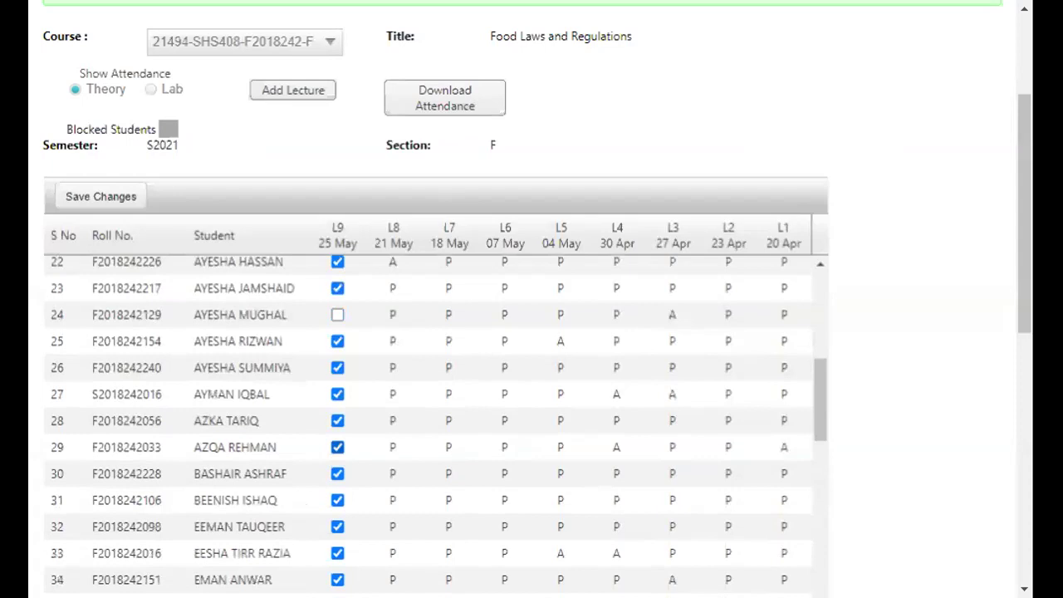
click(338, 448)
click(338, 475)
scroll(323, 557, down, 5)
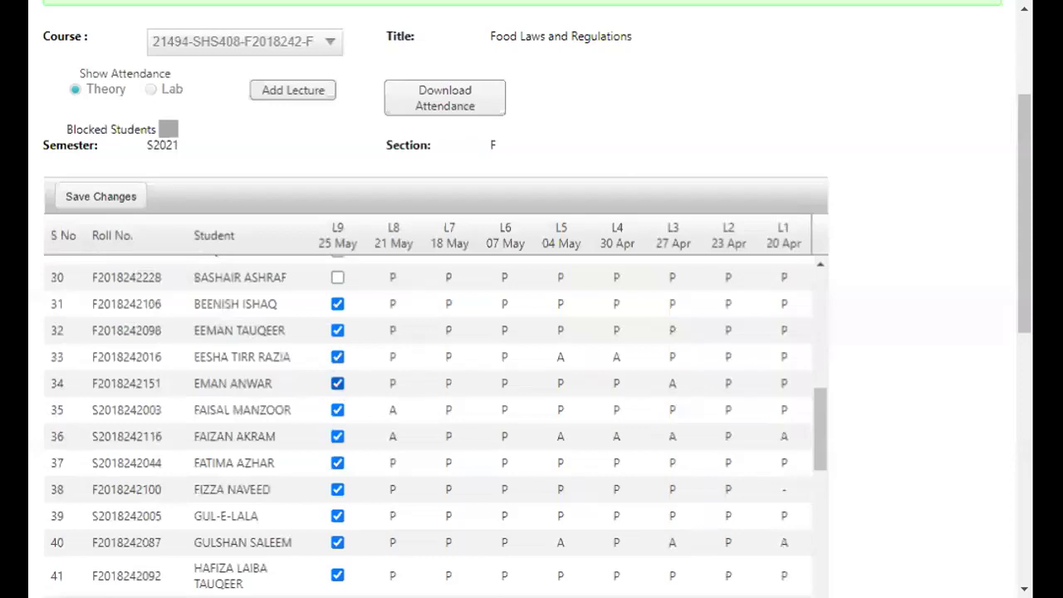
click(337, 357)
click(337, 436)
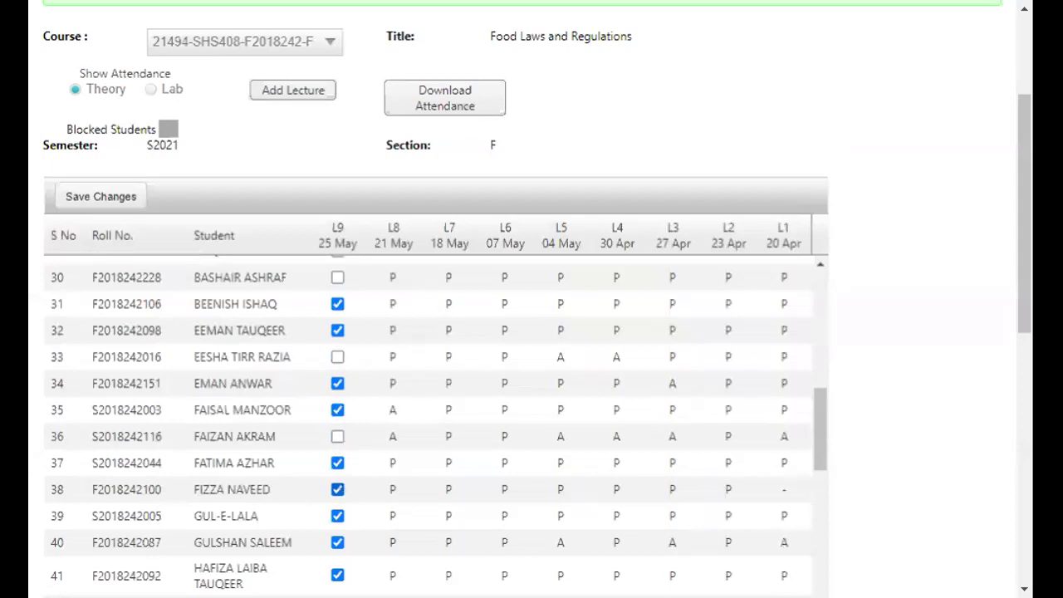
- Mark student number 43 as absent for lecture L9 on 25 May
scroll(247, 487, down, 2)
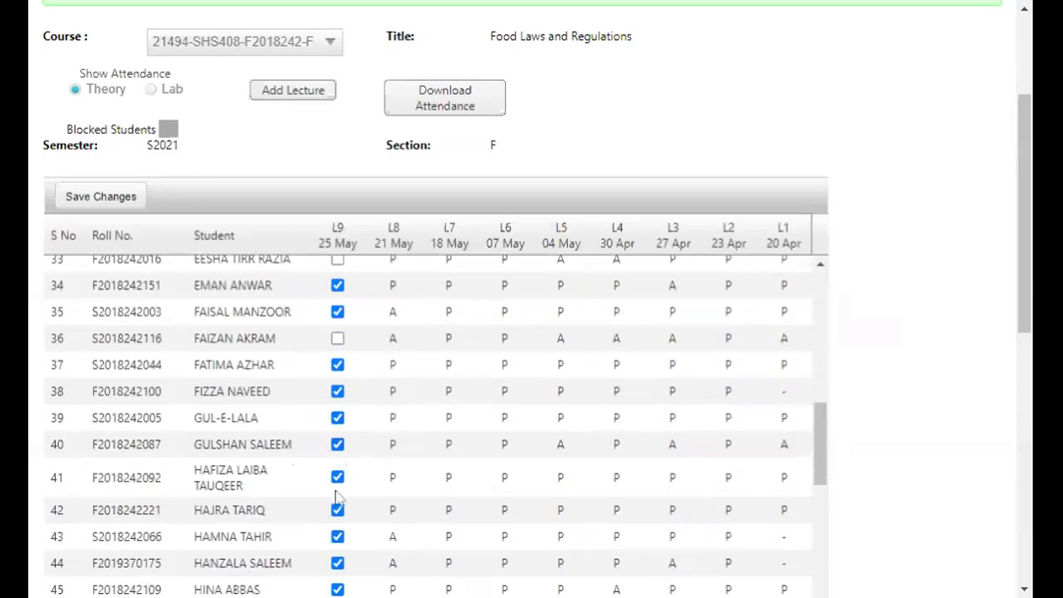
scroll(337, 490, down, 4)
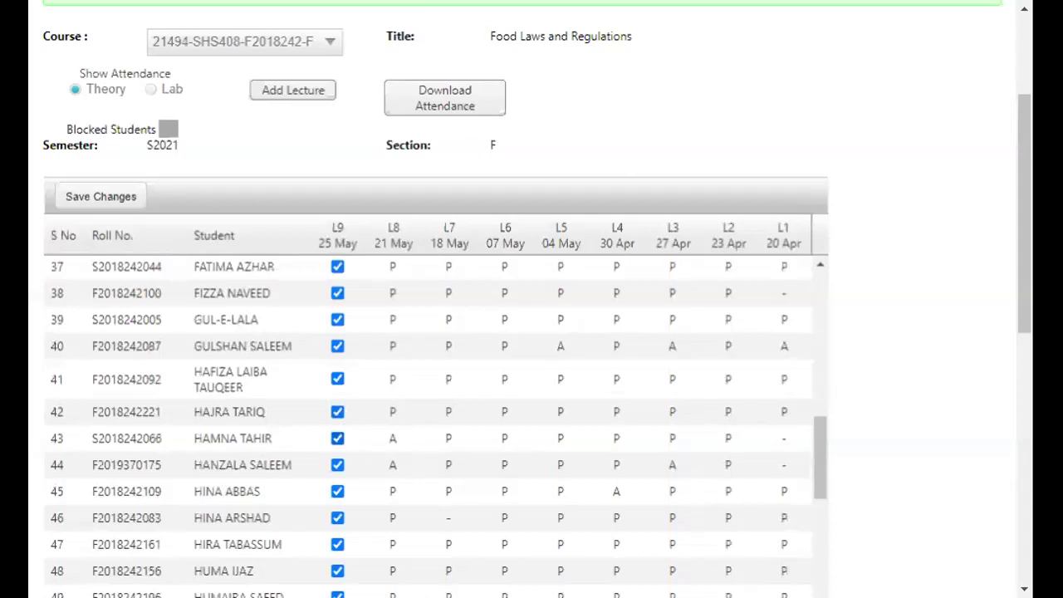
click(338, 438)
scroll(299, 461, down, 1)
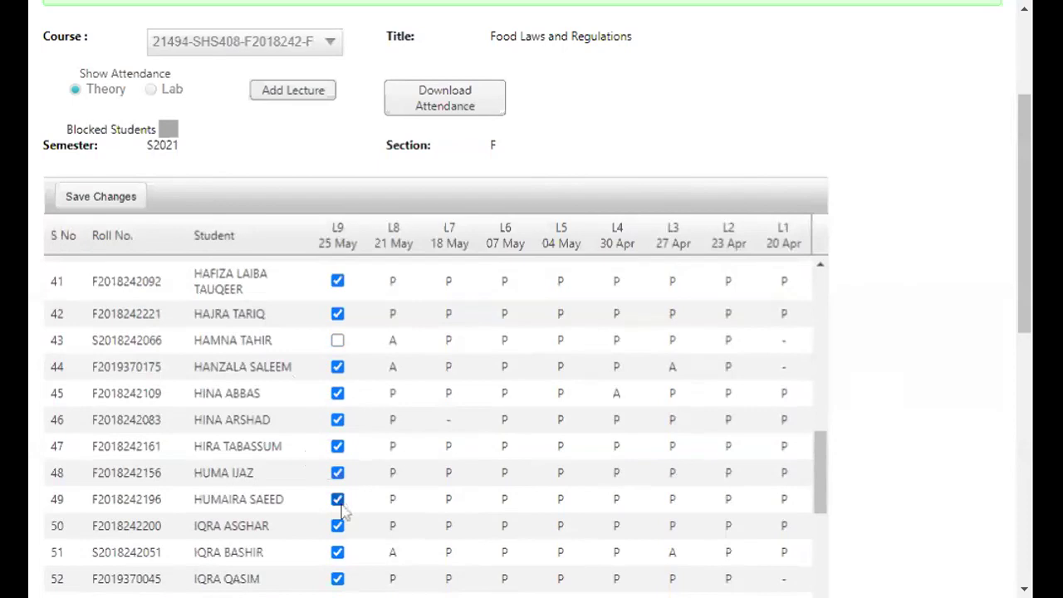
- Mark student number 55 as absent for lecture L9, keeping student number 63 present
scroll(343, 512, down, 1)
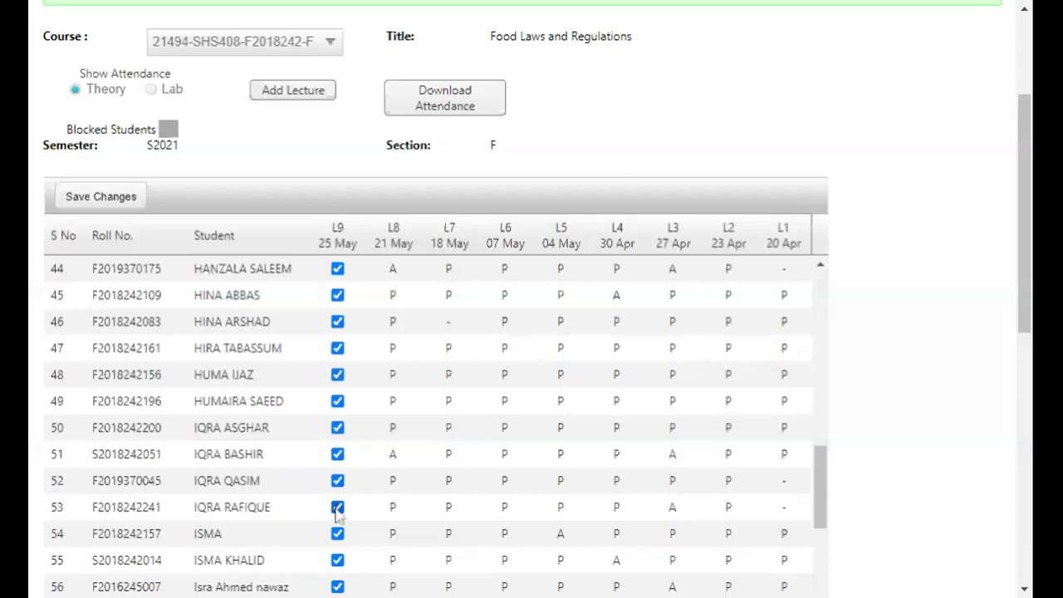
scroll(336, 515, down, 2)
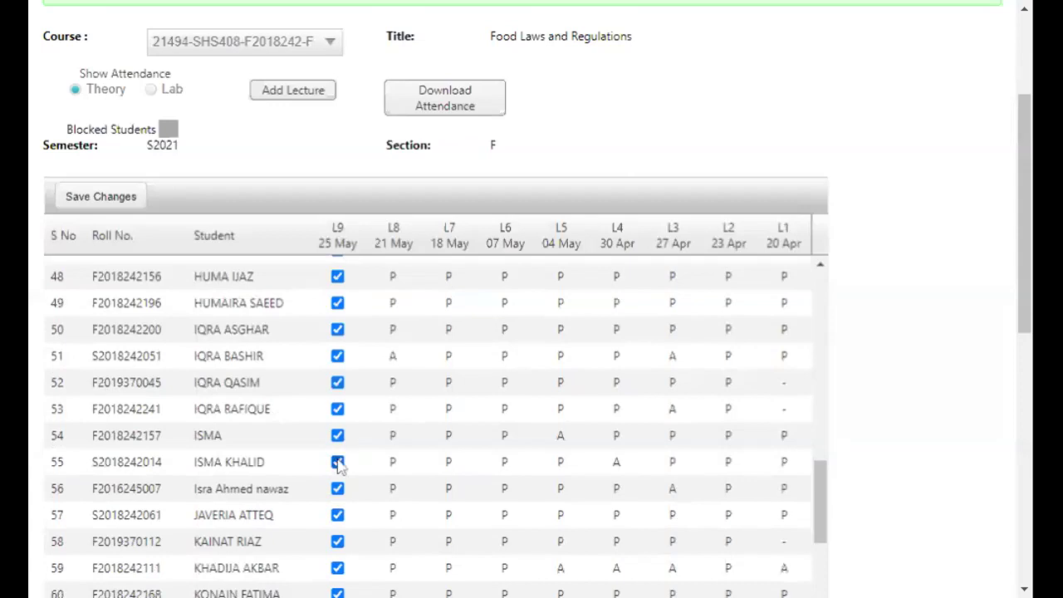
scroll(336, 465, down, 2)
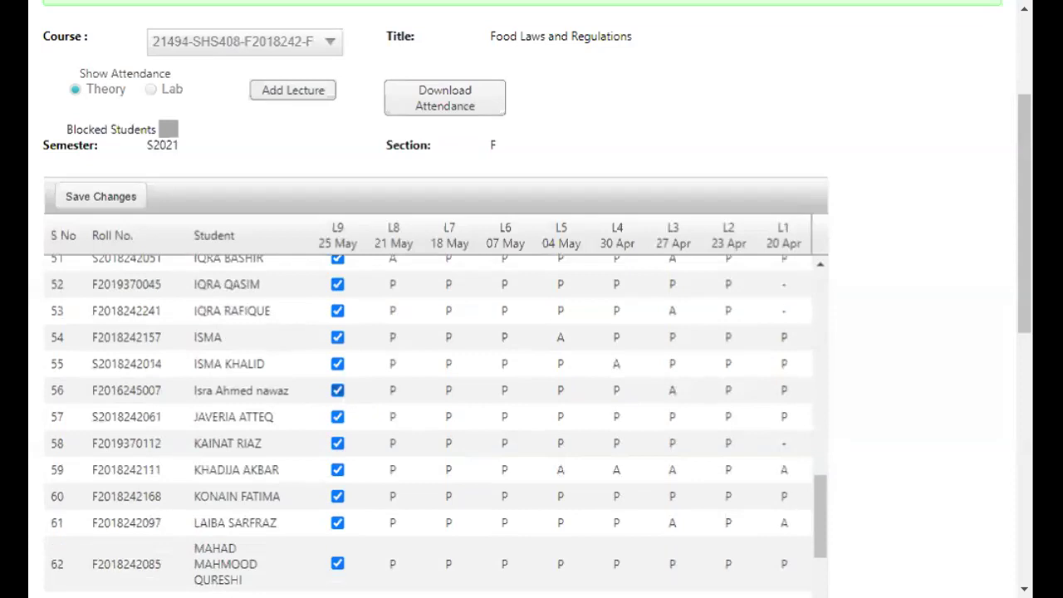
click(338, 364)
scroll(336, 407, down, 3)
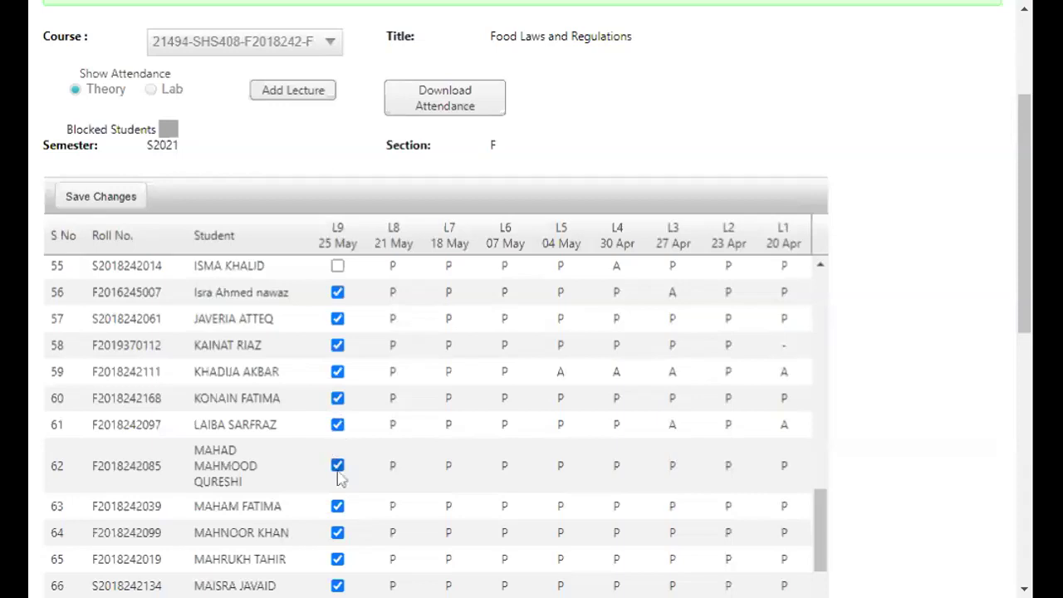
scroll(304, 477, down, 2)
click(337, 407)
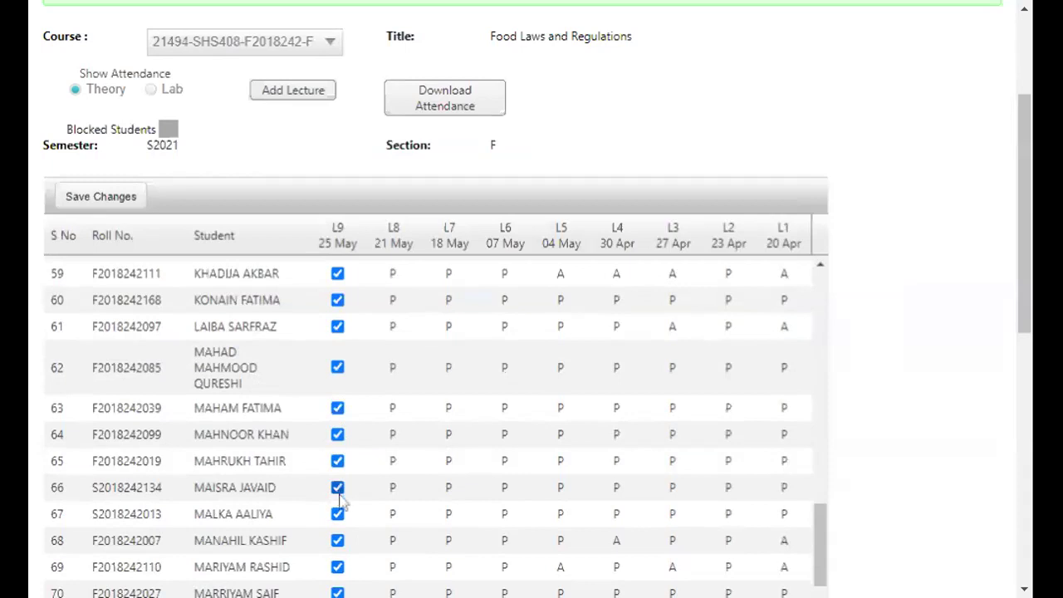
- Mark the student with serial number 76 as absent for lecture L9 on 25 May
scroll(299, 482, down, 3)
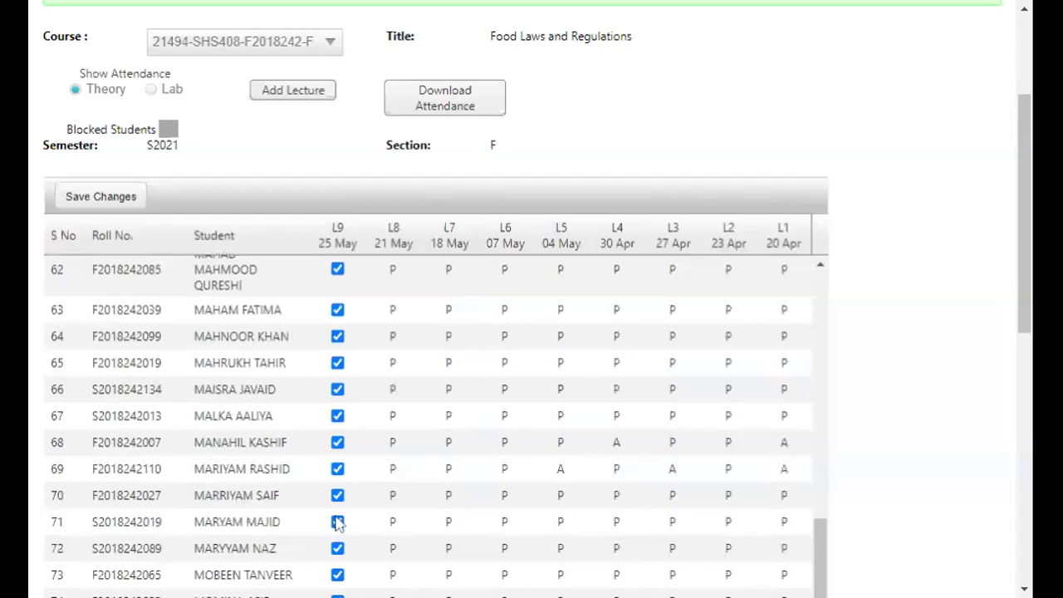
scroll(337, 522, down, 2)
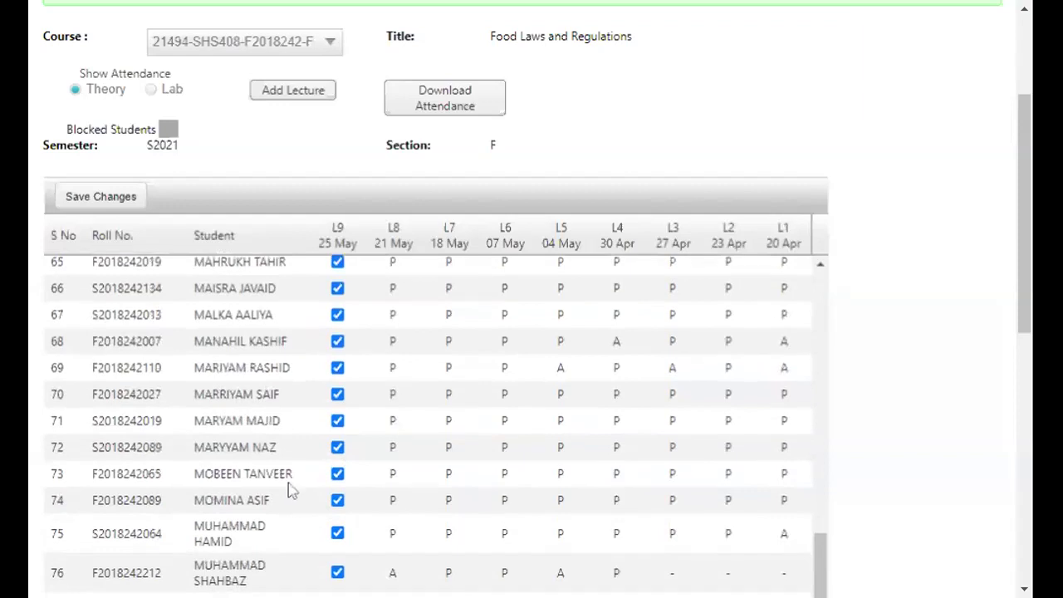
scroll(290, 491, down, 4)
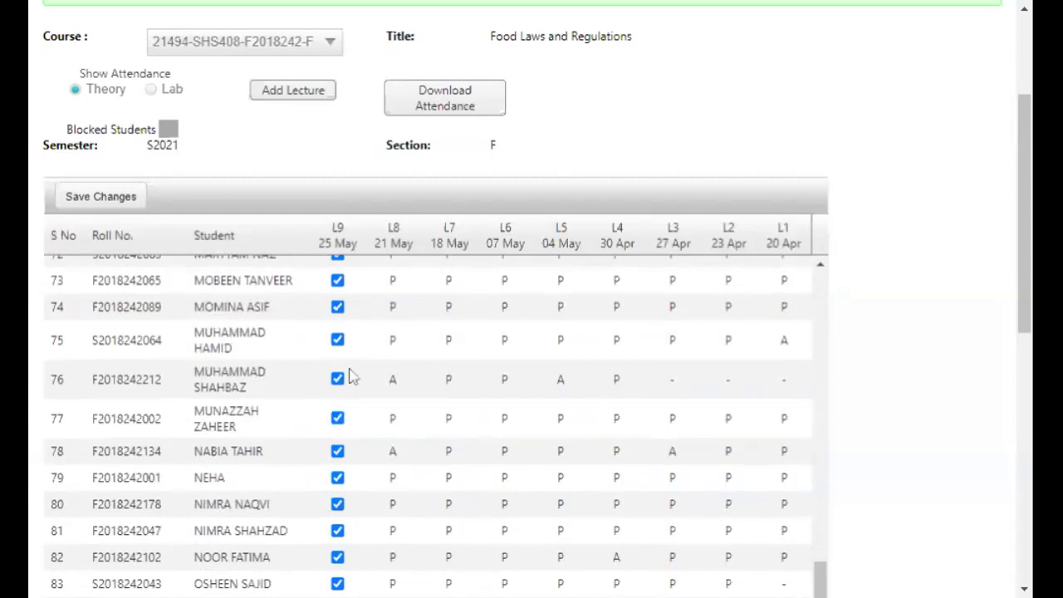
click(338, 378)
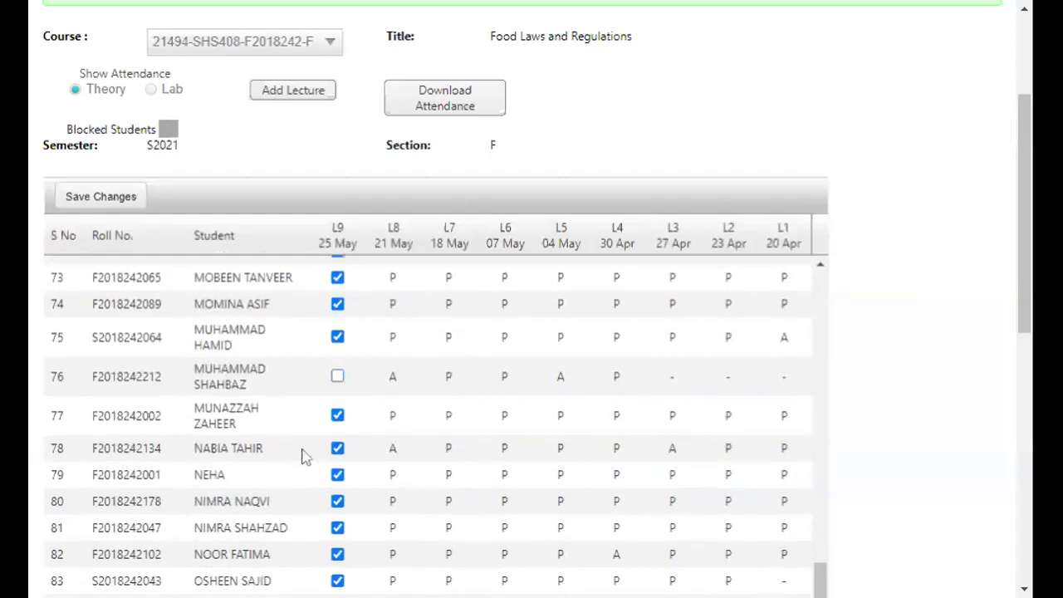
- Mark the students with serial numbers 79, 82 and 89 as absent for lecture L9
scroll(303, 453, down, 1)
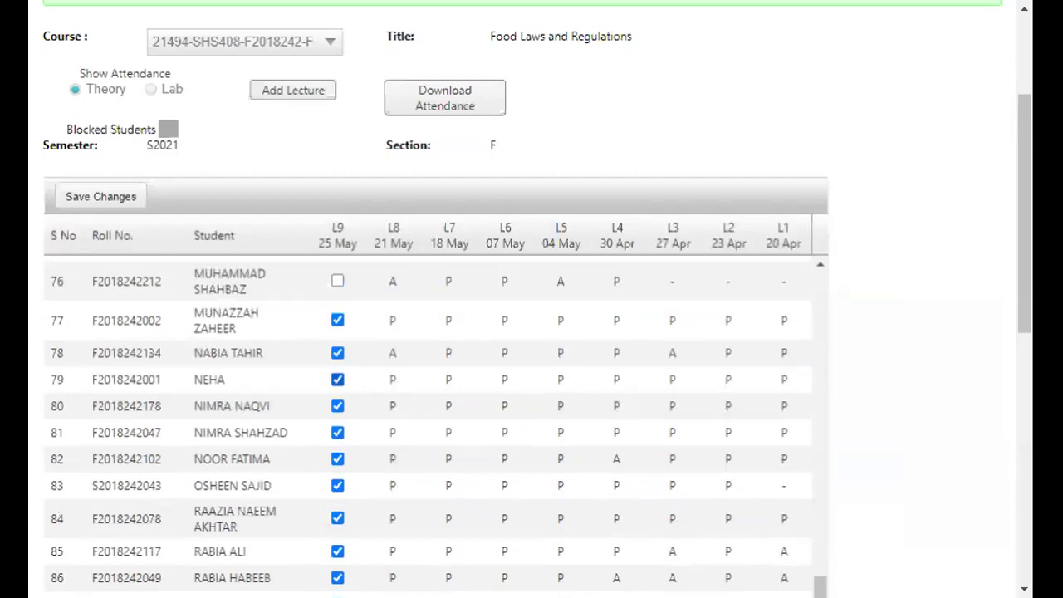
click(337, 380)
click(337, 459)
scroll(297, 465, down, 2)
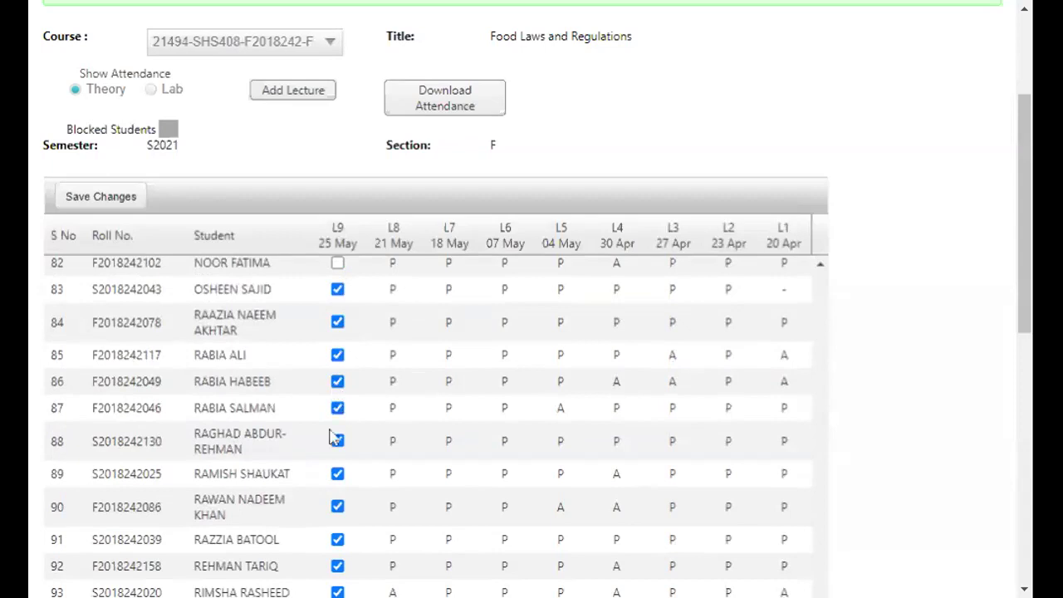
scroll(284, 451, down, 1)
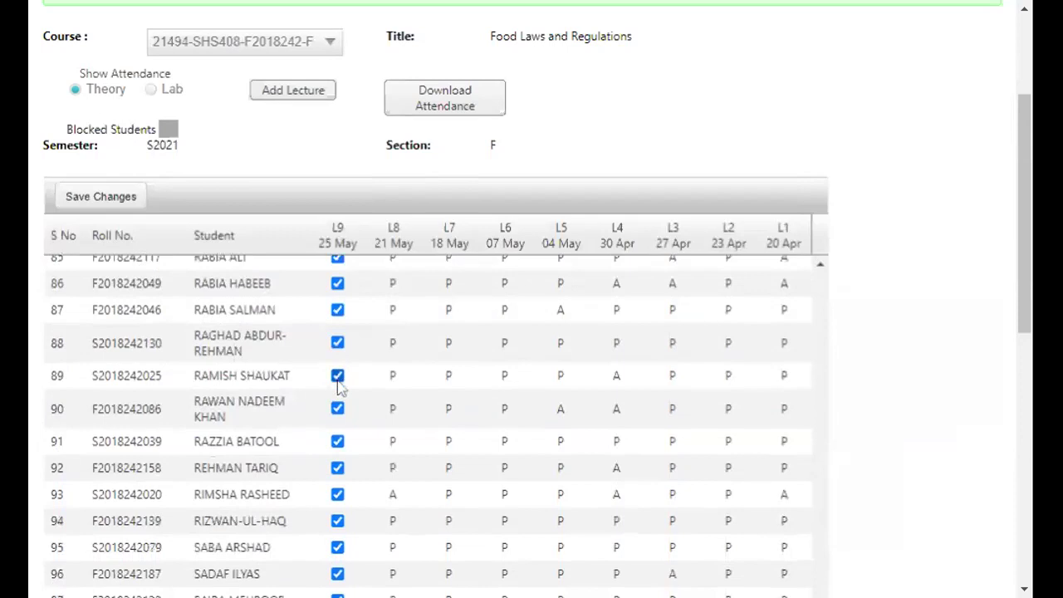
click(337, 376)
- Mark the students with serial numbers 92 and 96 as absent for lecture L9
scroll(336, 423, down, 3)
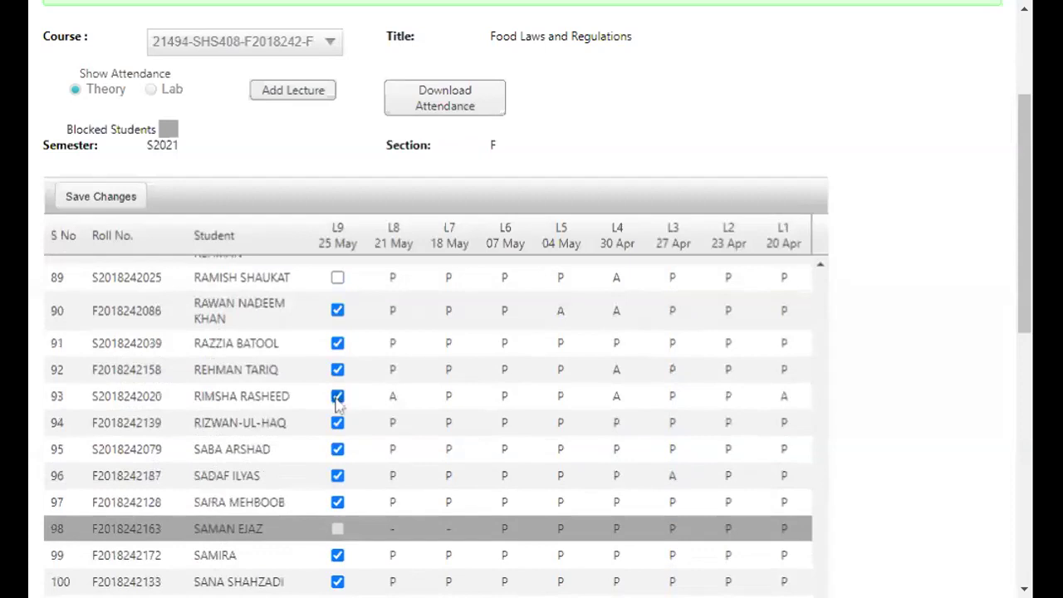
click(337, 370)
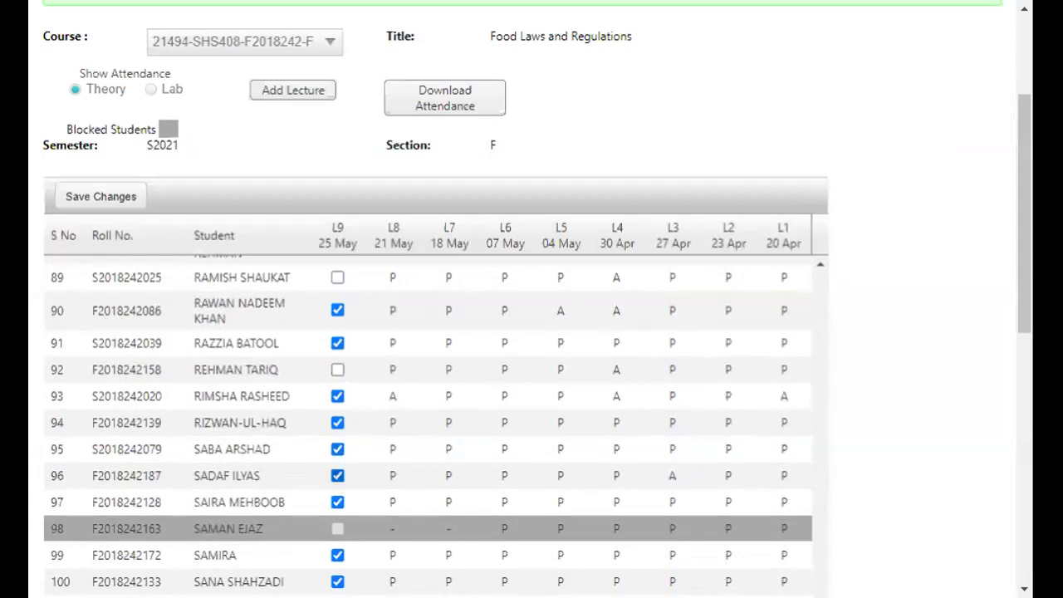
click(337, 475)
- Mark the student with serial number 103 as absent for lecture L9
scroll(328, 508, down, 1)
scroll(328, 509, down, 3)
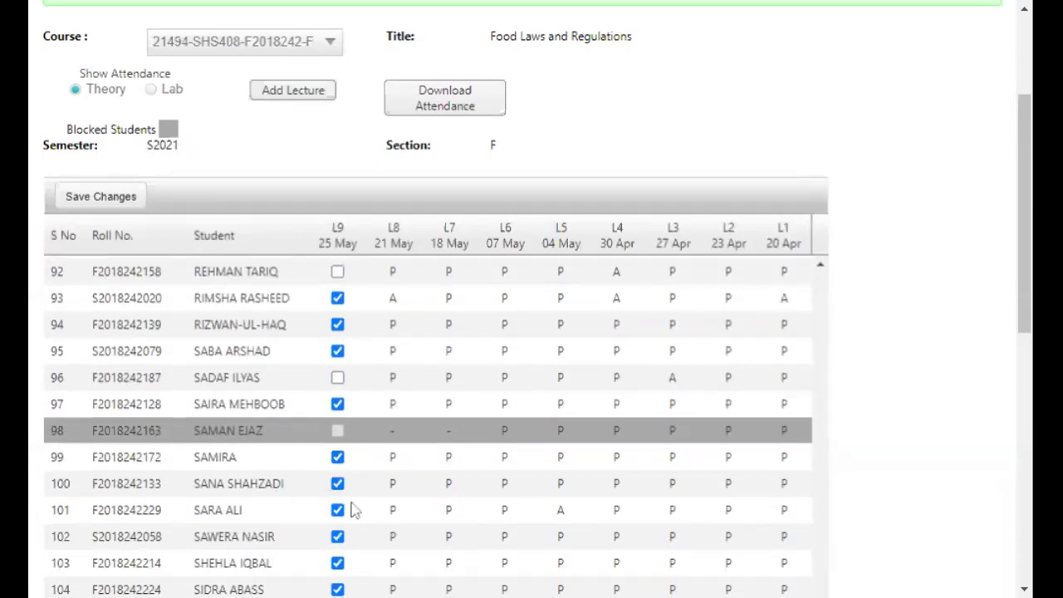
scroll(315, 475, down, 1)
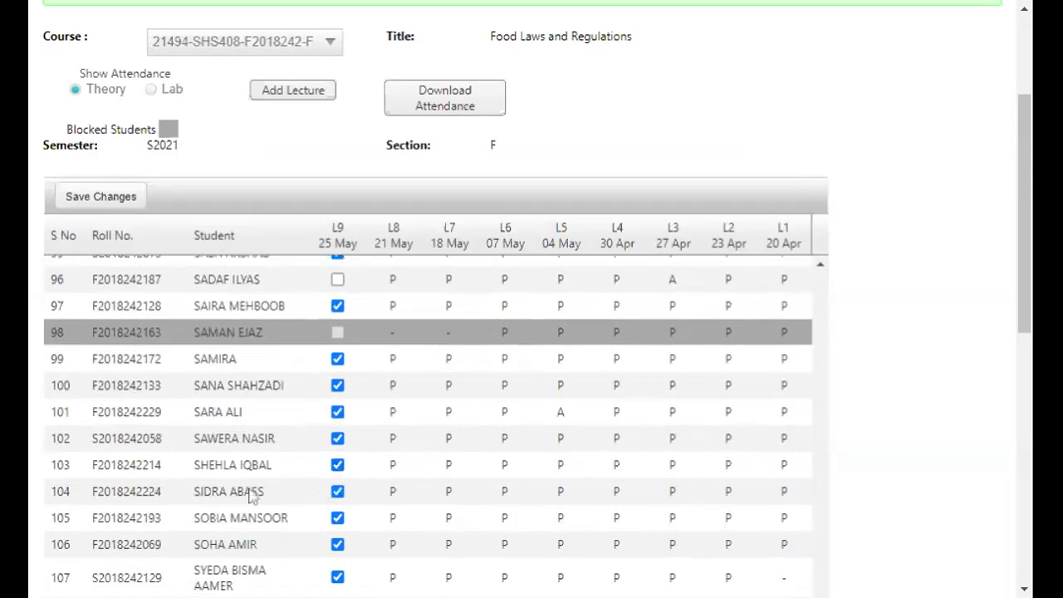
click(345, 470)
click(344, 471)
click(344, 470)
scroll(308, 507, down, 1)
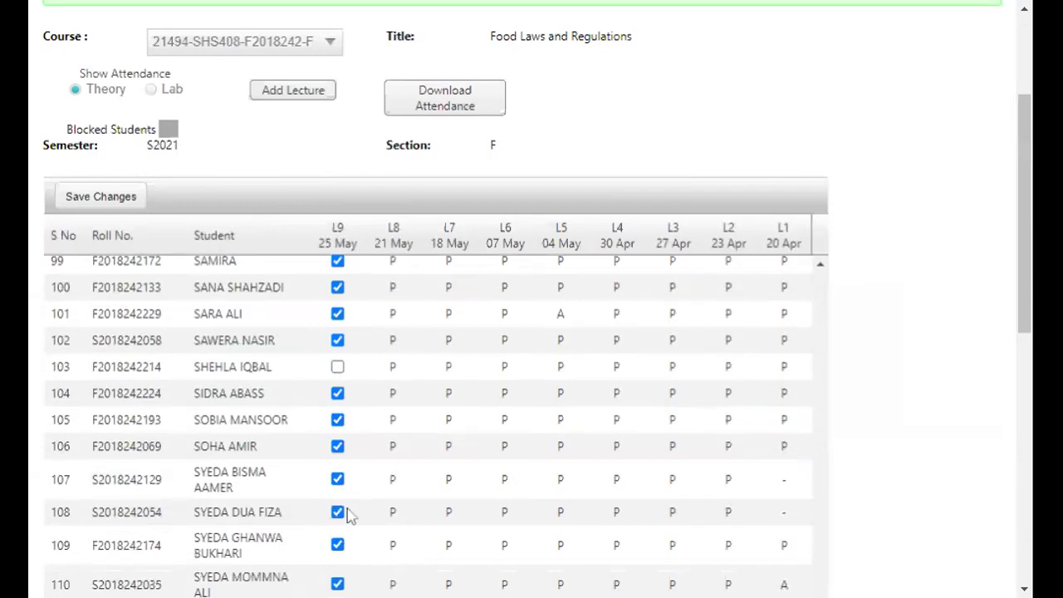
scroll(292, 517, down, 2)
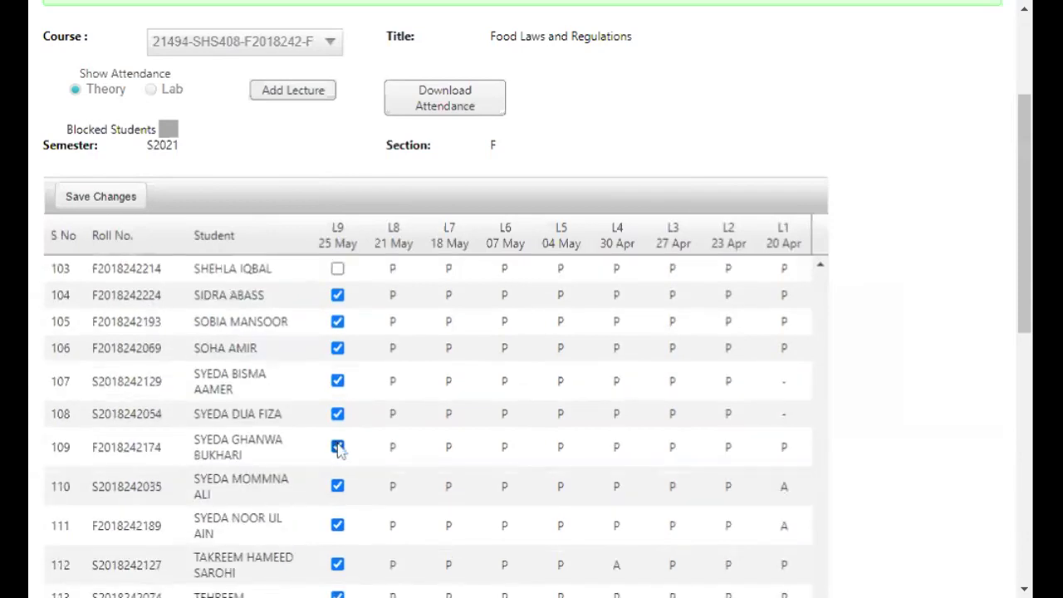
click(339, 414)
click(337, 413)
scroll(249, 545, down, 1)
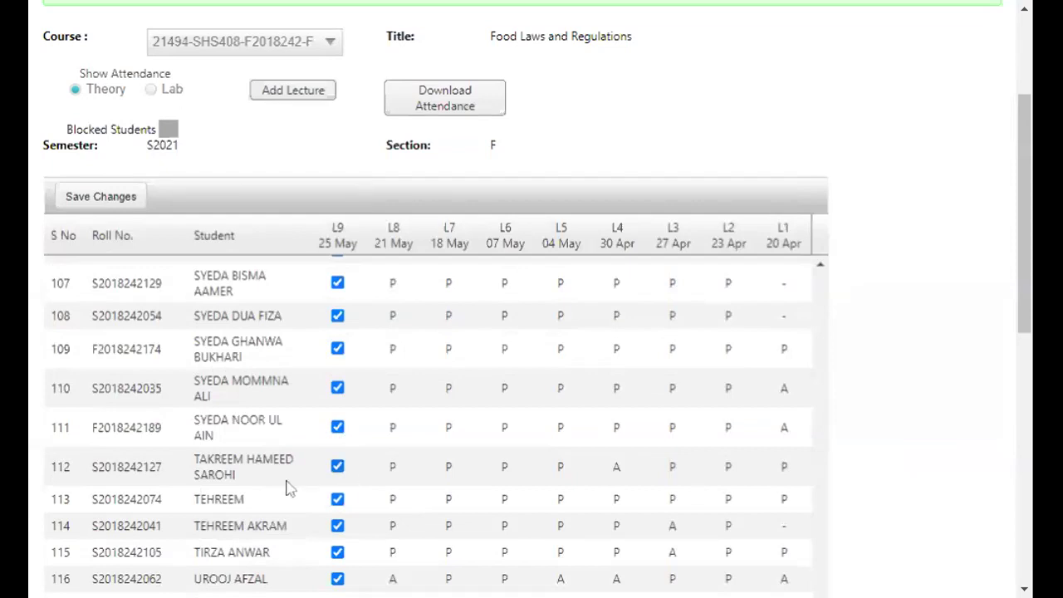
scroll(290, 489, down, 1)
scroll(298, 488, down, 2)
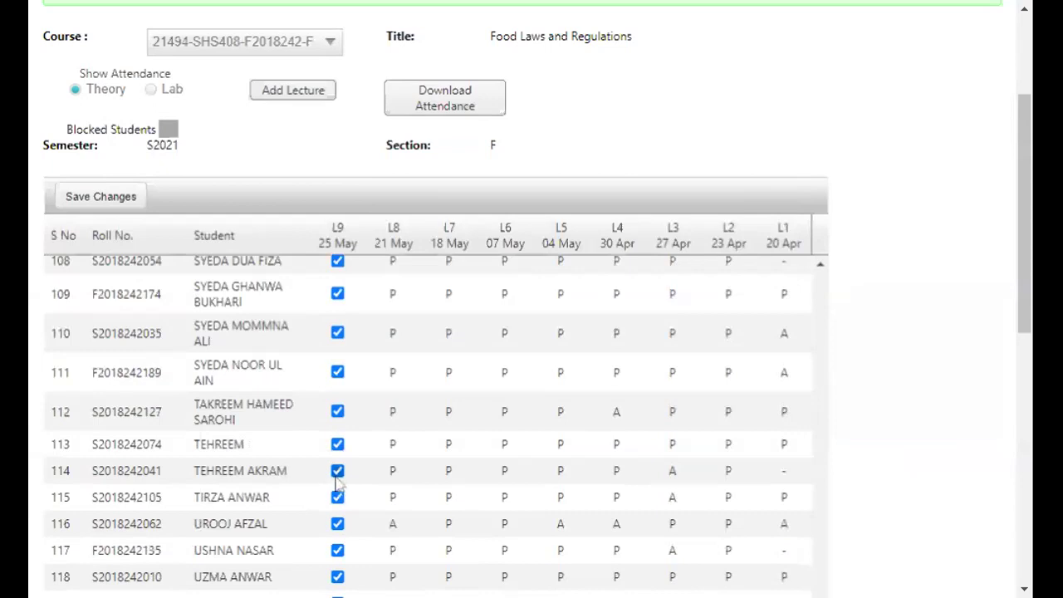
scroll(336, 490, down, 2)
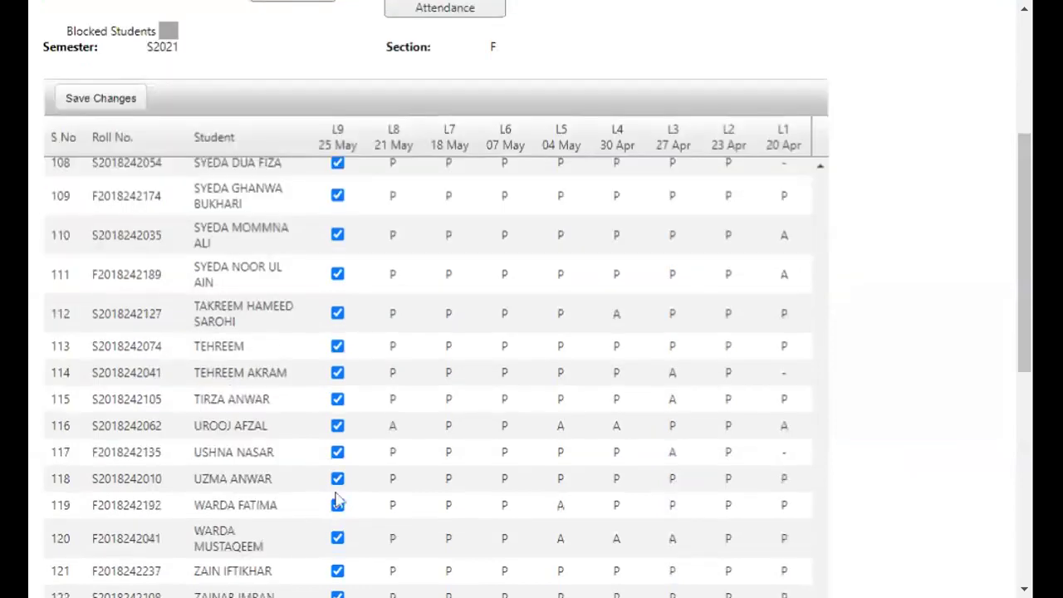
click(338, 374)
click(337, 373)
scroll(340, 456, up, 2)
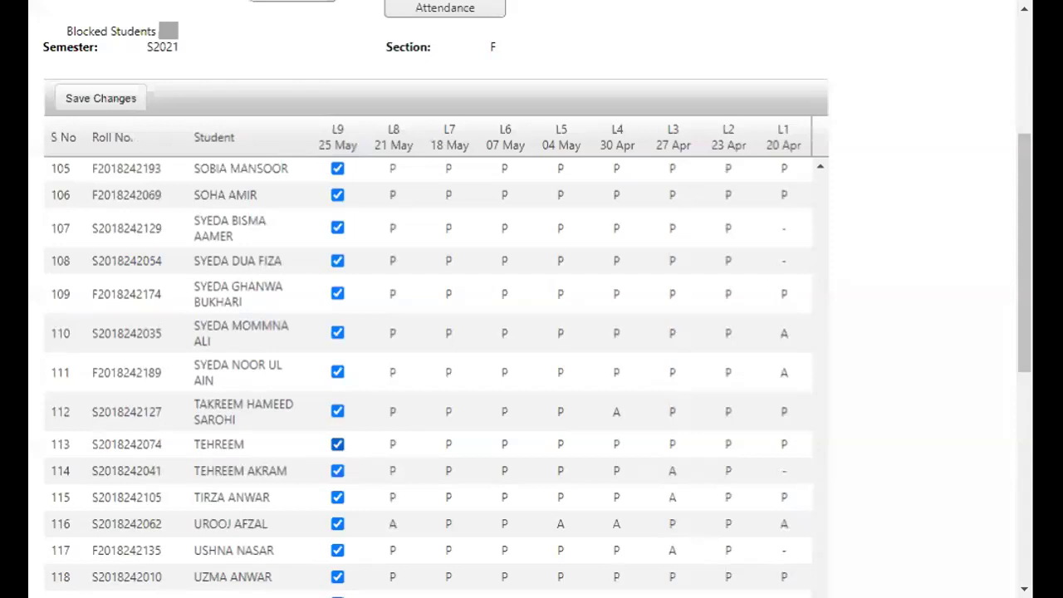
scroll(336, 453, down, 2)
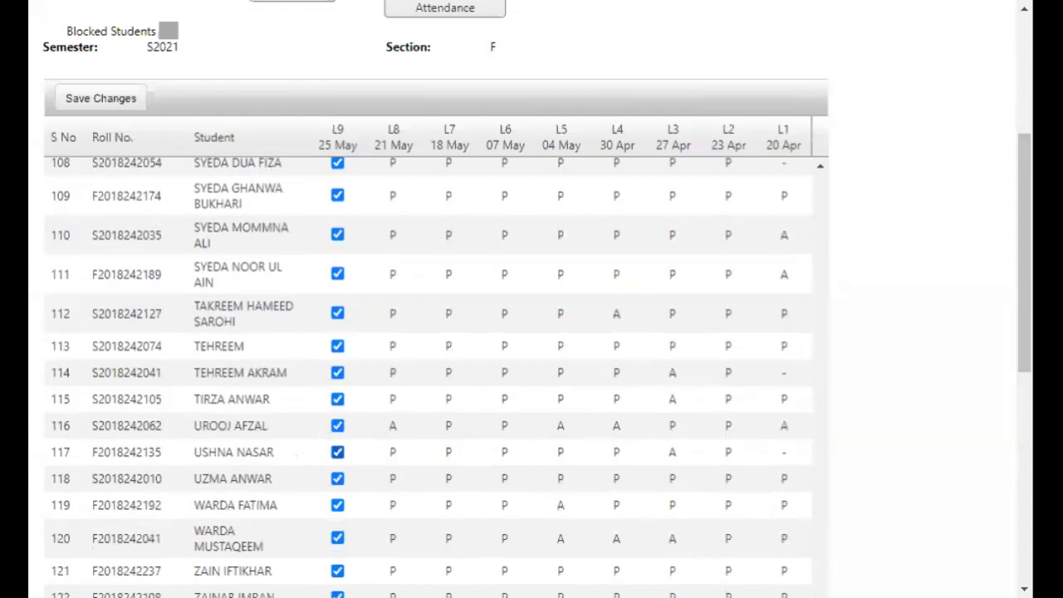
click(337, 453)
click(341, 454)
- Mark the student with serial number 120 as absent for lecture L9
scroll(308, 527, down, 1)
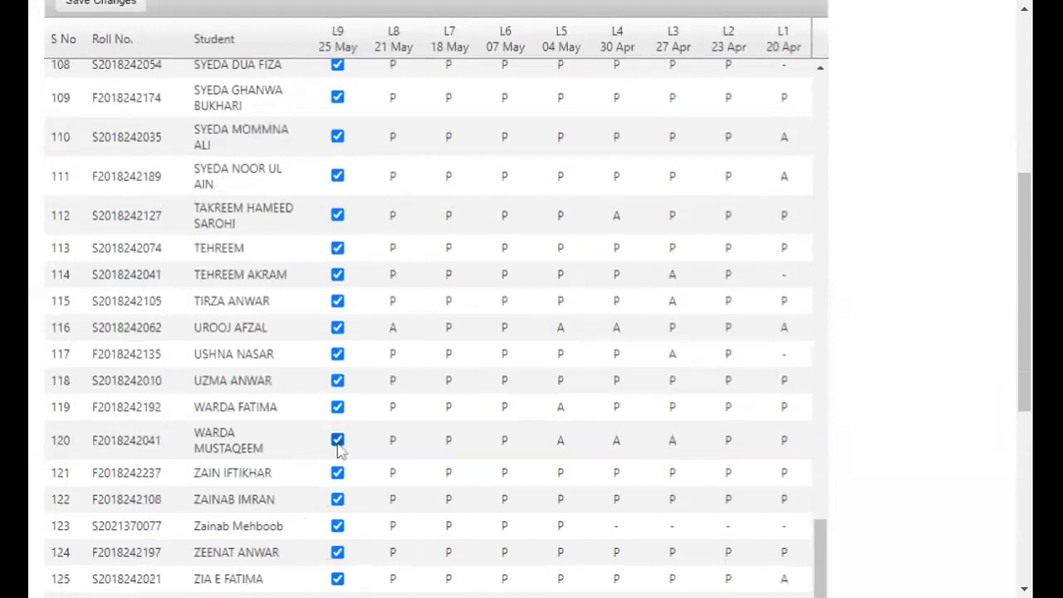
click(337, 440)
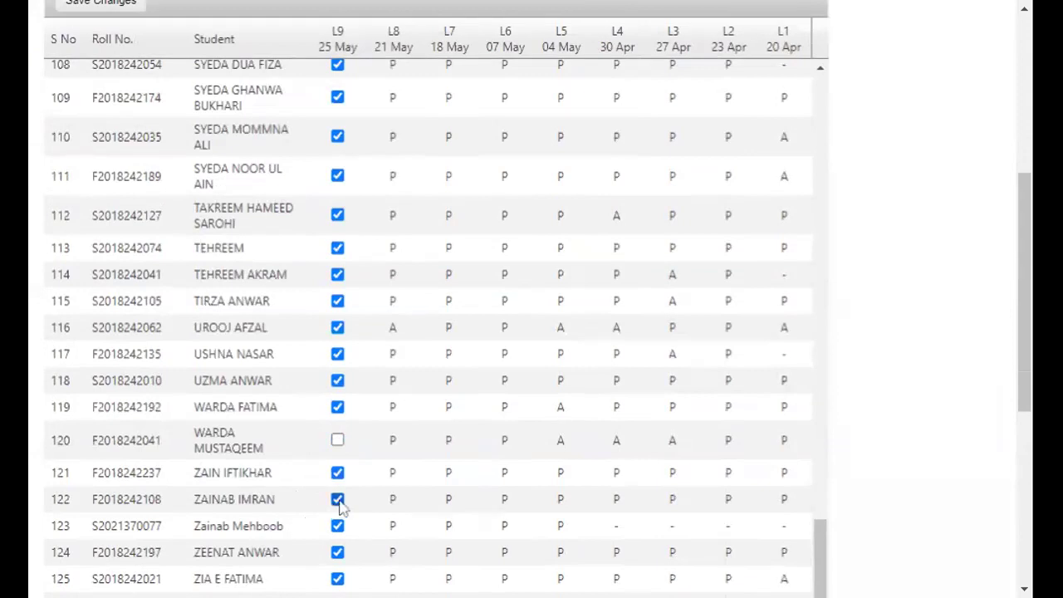
scroll(299, 524, down, 3)
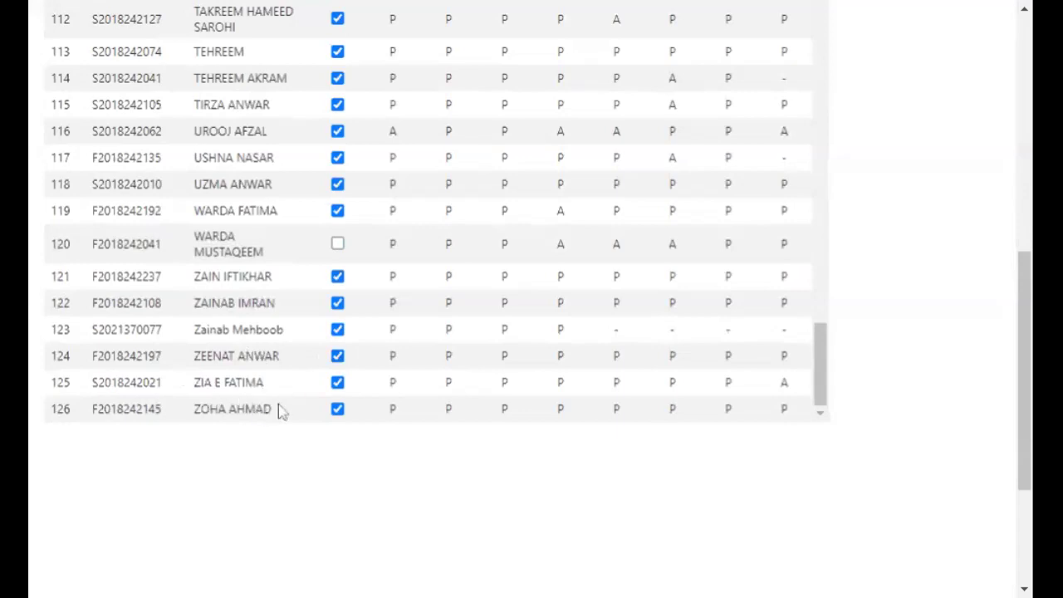
- Set the student with serial number 96 back to present for lecture L9
scroll(249, 228, up, 5)
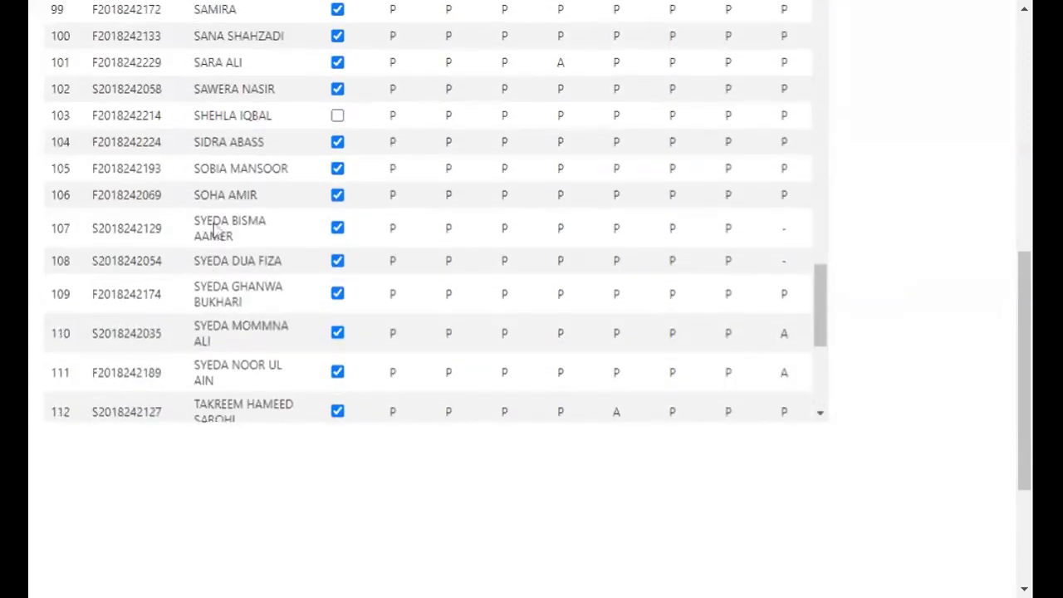
scroll(220, 171, up, 2)
scroll(225, 166, up, 3)
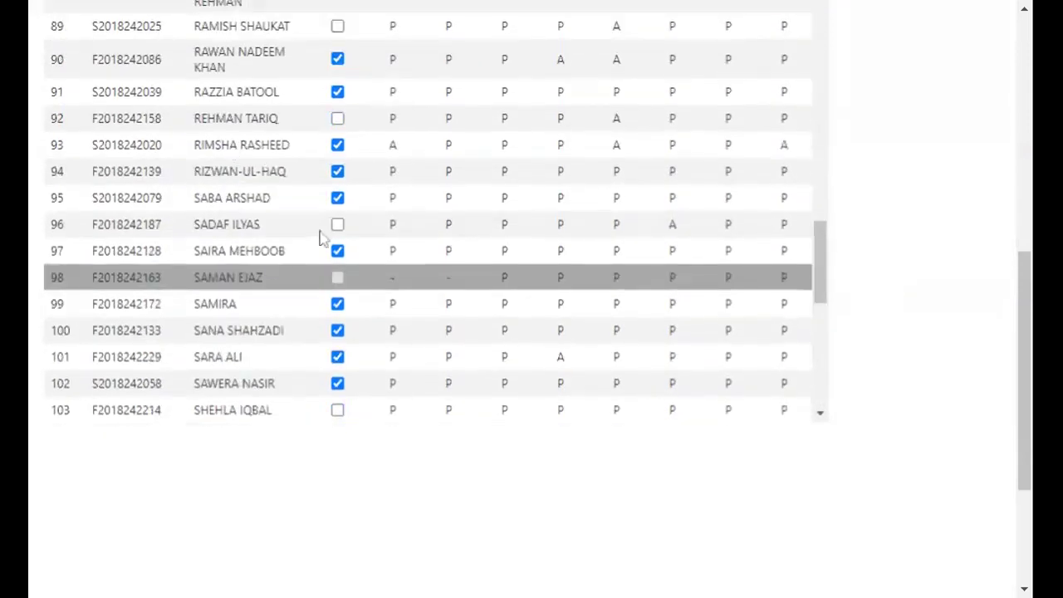
click(337, 225)
- Set the student with serial number 120 back to present for lecture L9
scroll(224, 285, down, 6)
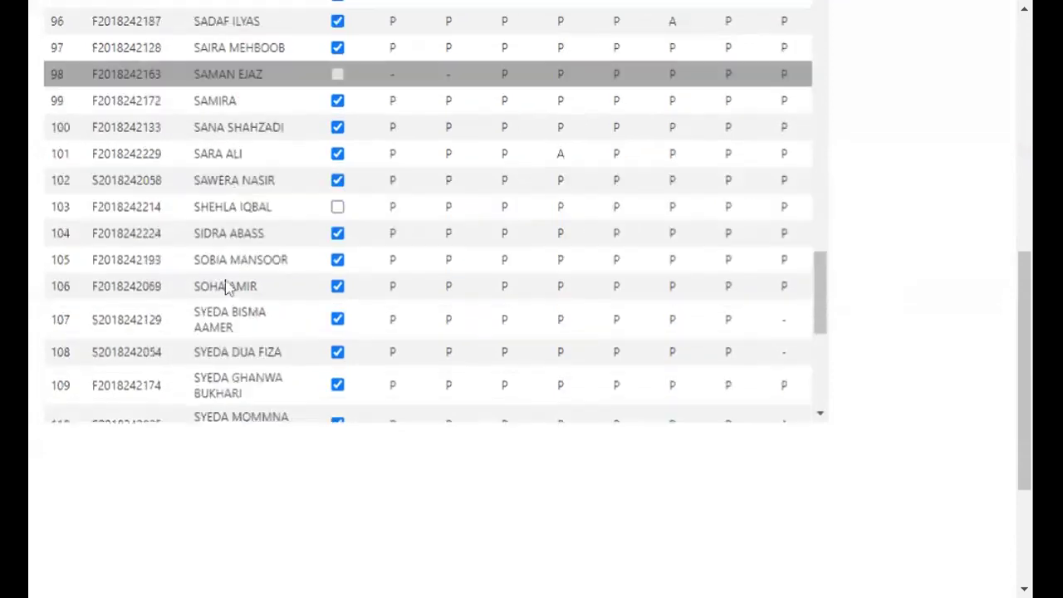
scroll(226, 284, down, 2)
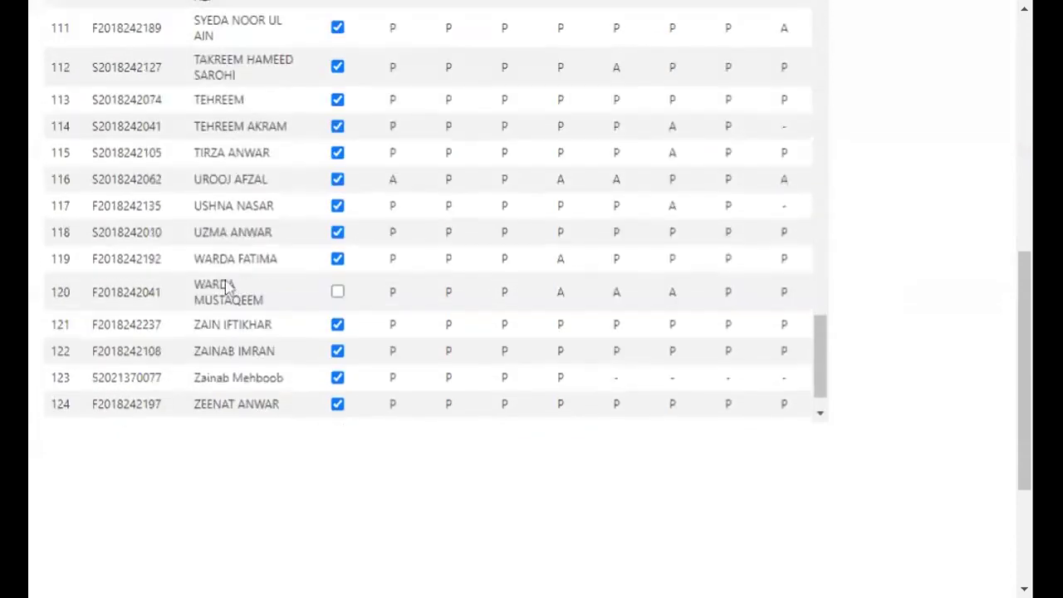
scroll(227, 286, down, 1)
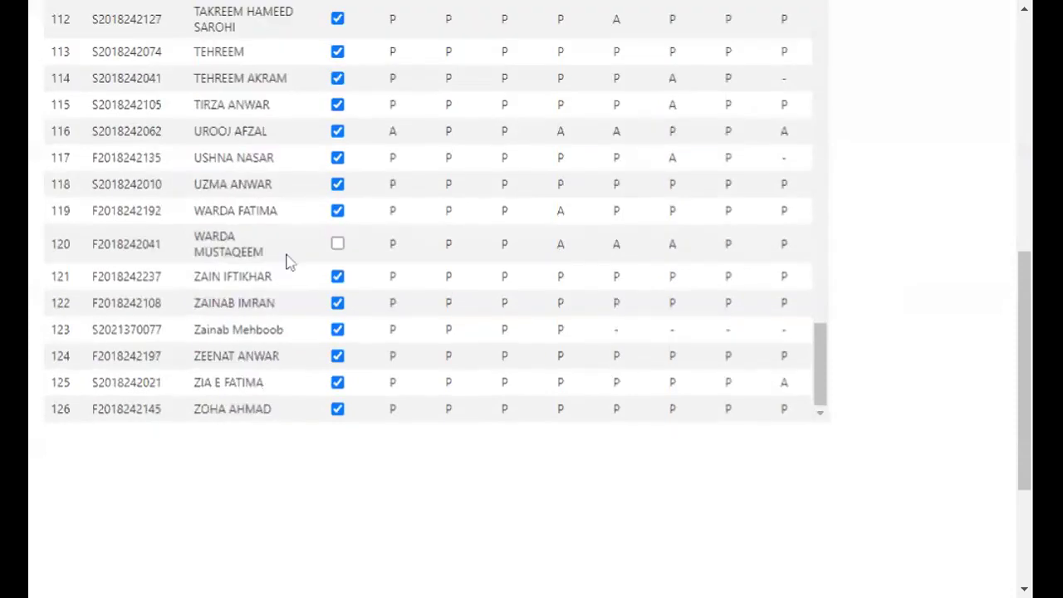
click(337, 243)
- Set the student with serial number 12 back to present for lecture L9
scroll(268, 260, up, 8)
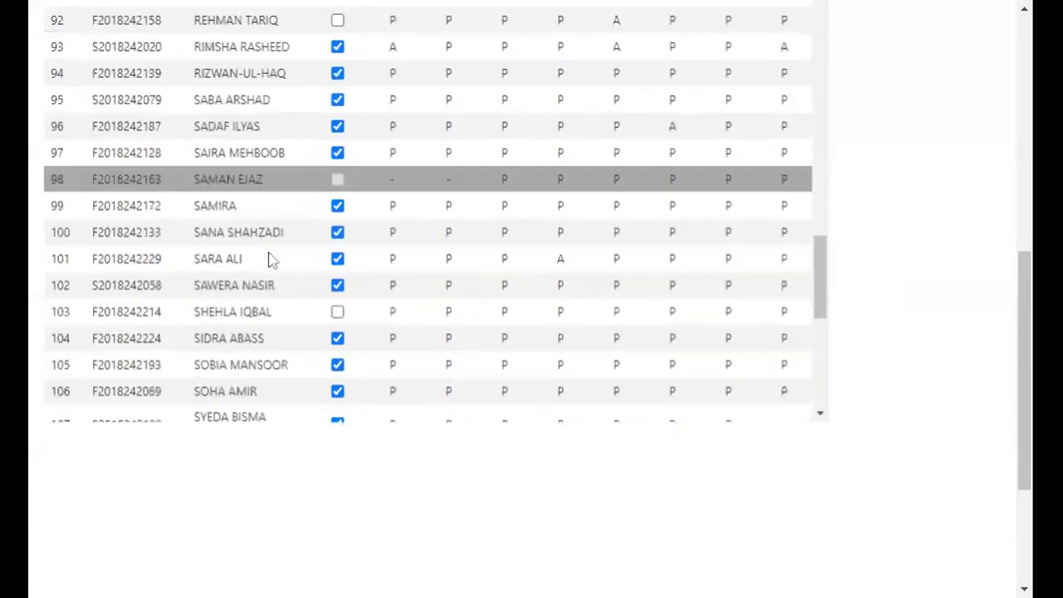
scroll(268, 260, up, 1)
scroll(308, 327, down, 1)
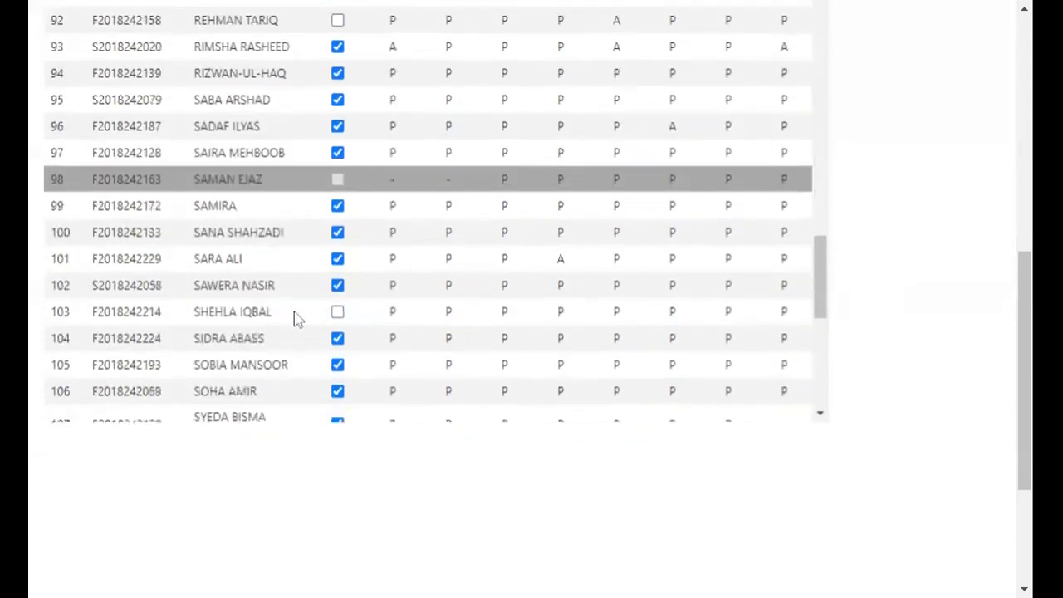
scroll(293, 314, up, 6)
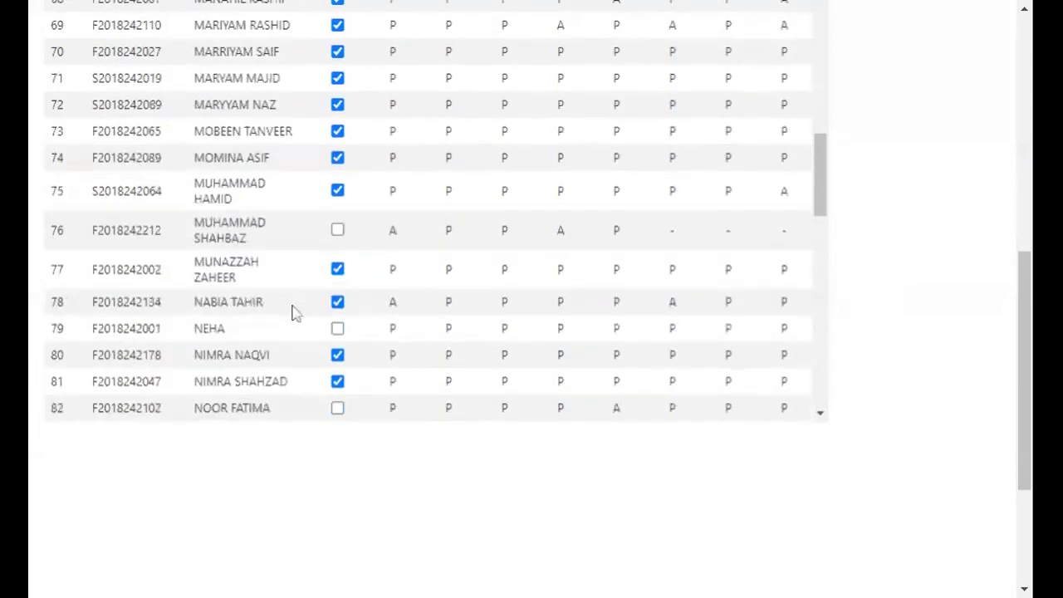
scroll(292, 313, up, 5)
scroll(292, 312, up, 10)
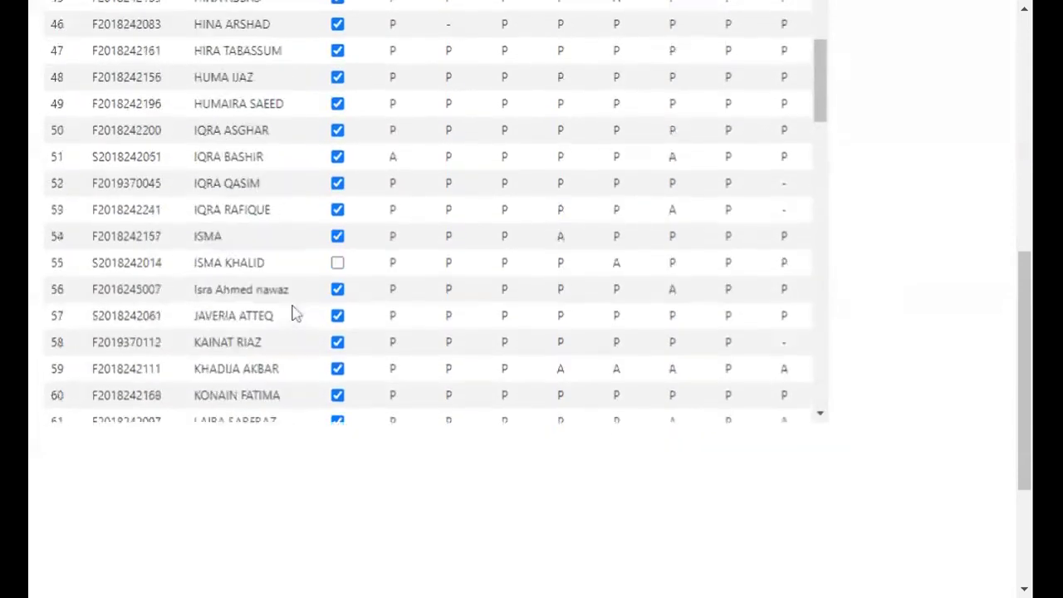
scroll(315, 207, up, 6)
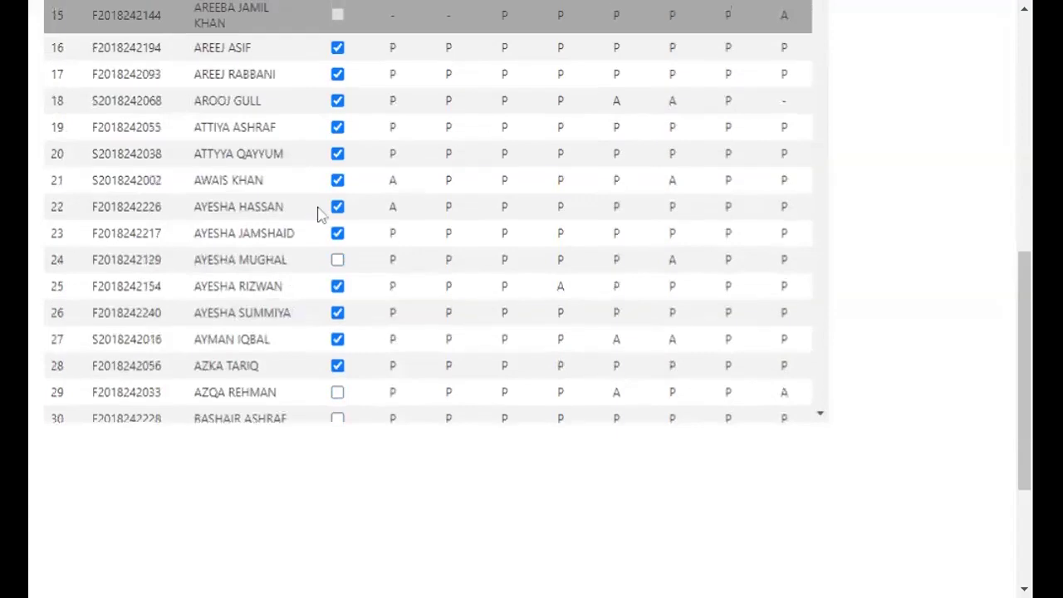
scroll(315, 208, up, 3)
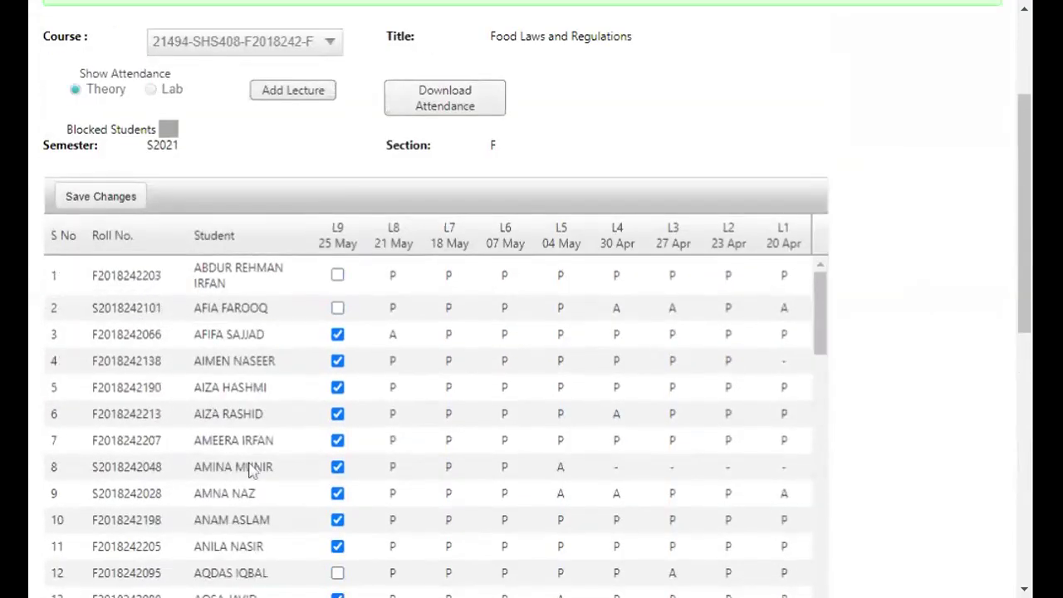
click(337, 573)
- Set the student with serial number 2 back to present for lecture L9
scroll(314, 380, down, 1)
scroll(244, 406, down, 3)
scroll(250, 406, up, 6)
scroll(293, 515, down, 1)
scroll(293, 515, down, 2)
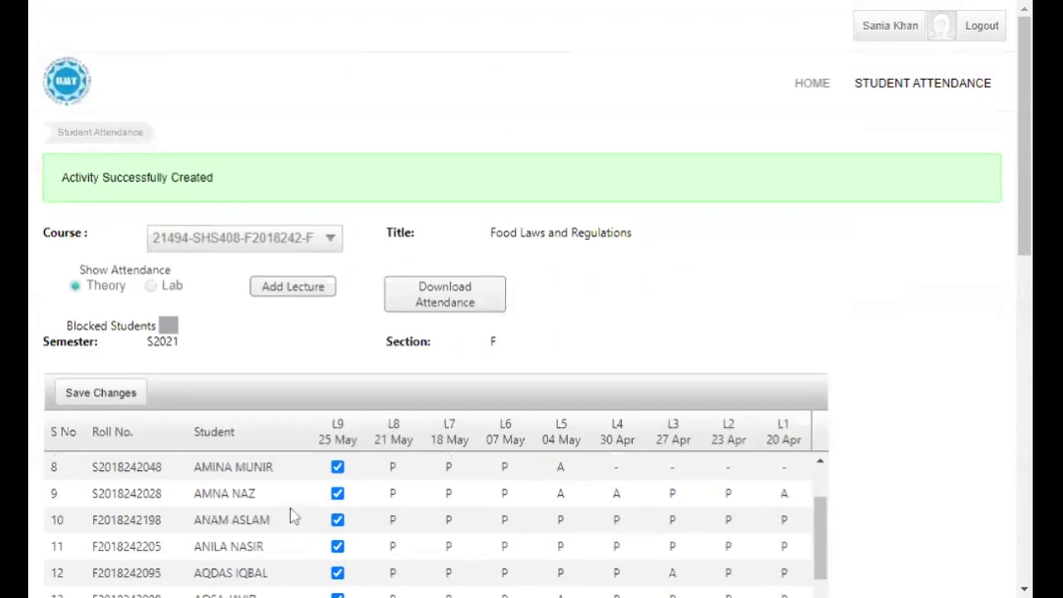
scroll(293, 523, up, 1)
scroll(293, 524, up, 6)
click(337, 505)
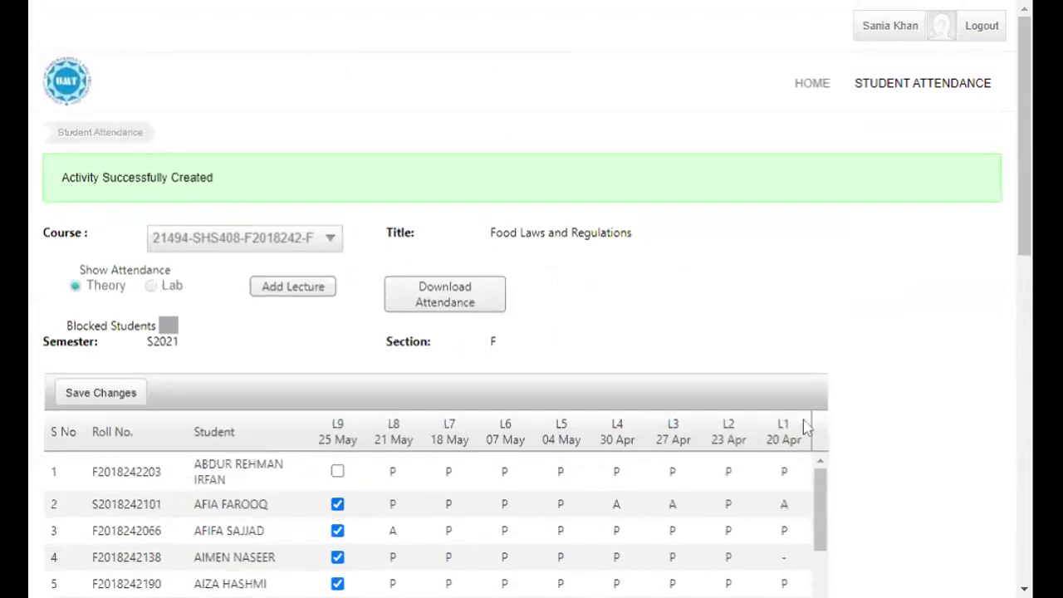
scroll(872, 392, down, 2)
scroll(873, 394, down, 2)
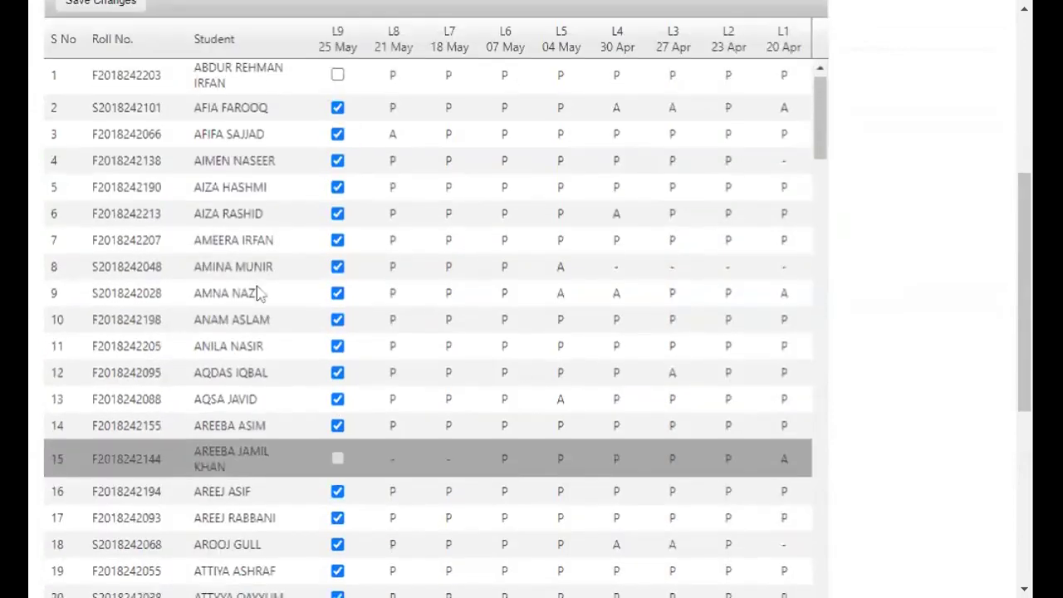
- Review the L9 (25 May) attendance marks across the student list and save the changes
scroll(261, 291, down, 5)
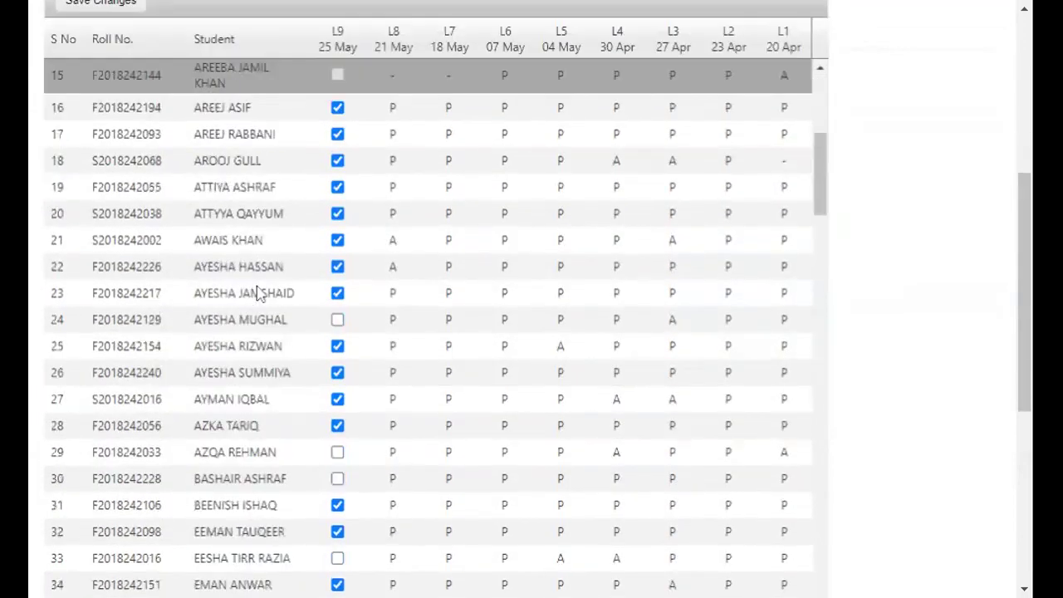
scroll(261, 292, down, 6)
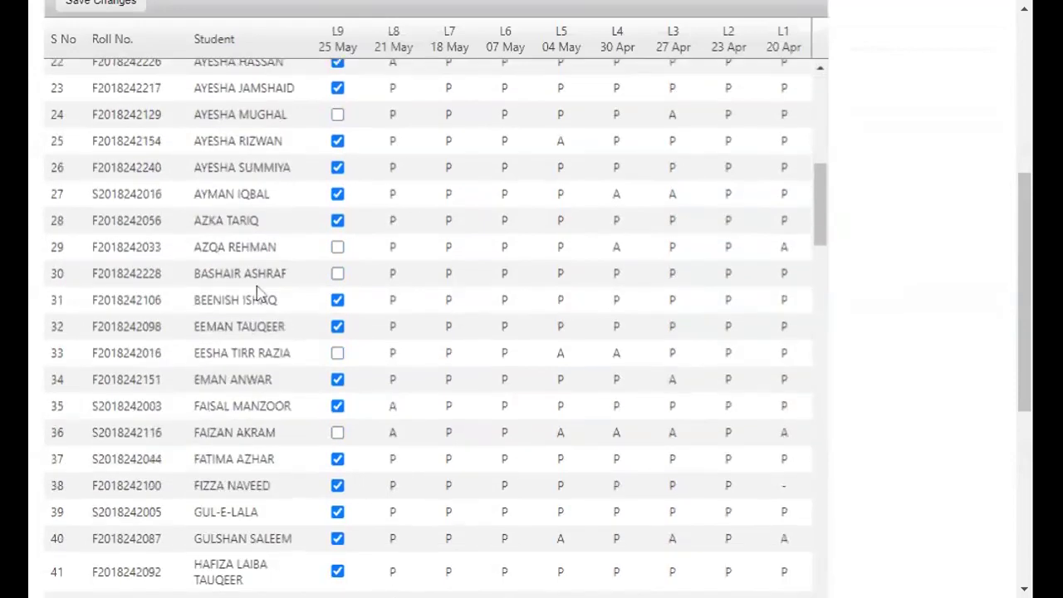
scroll(260, 293, down, 9)
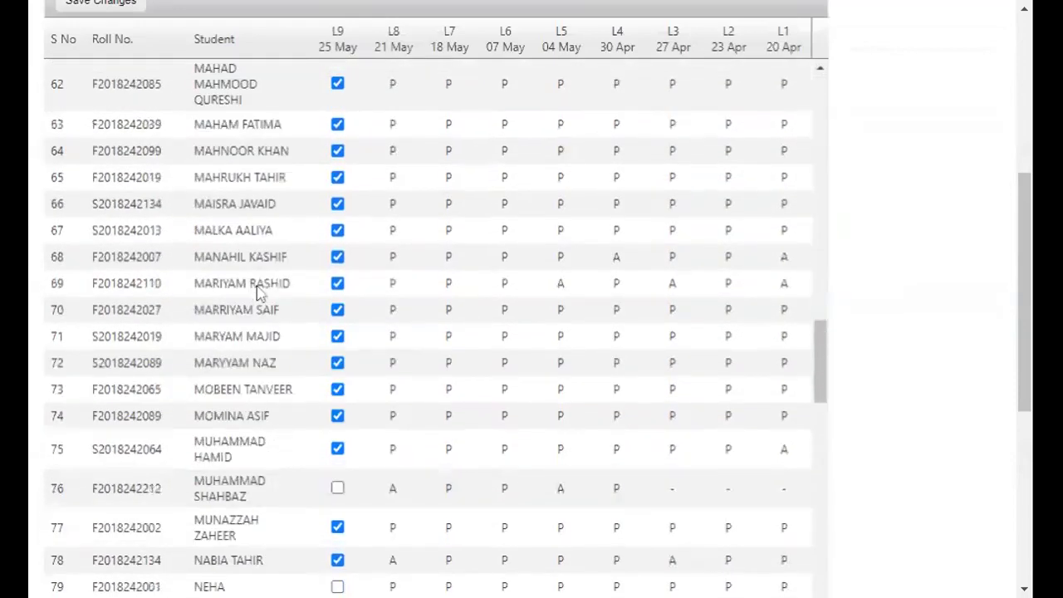
scroll(260, 292, down, 14)
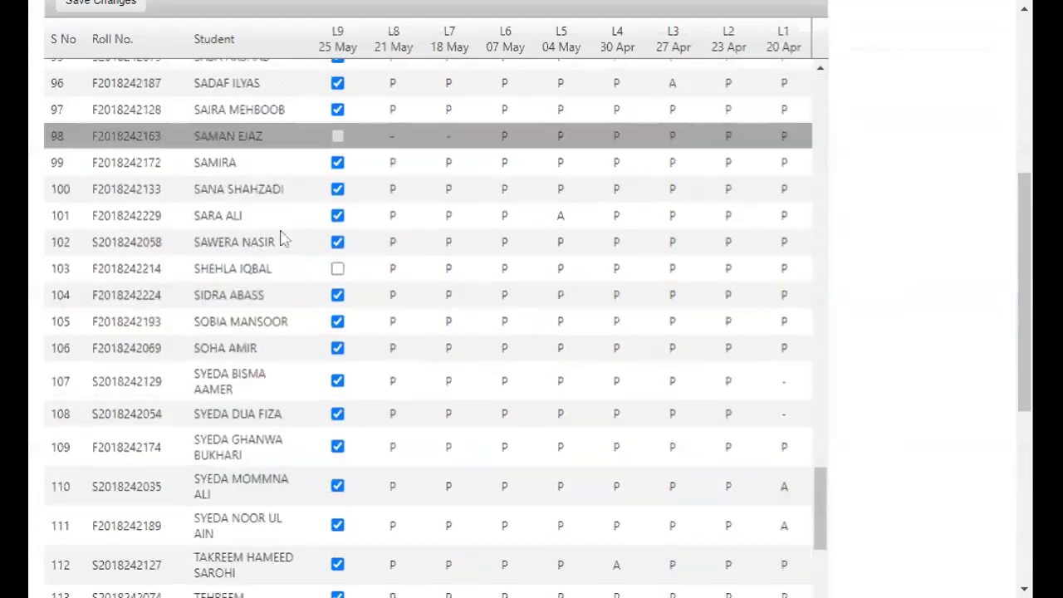
scroll(284, 233, down, 1)
scroll(278, 282, up, 11)
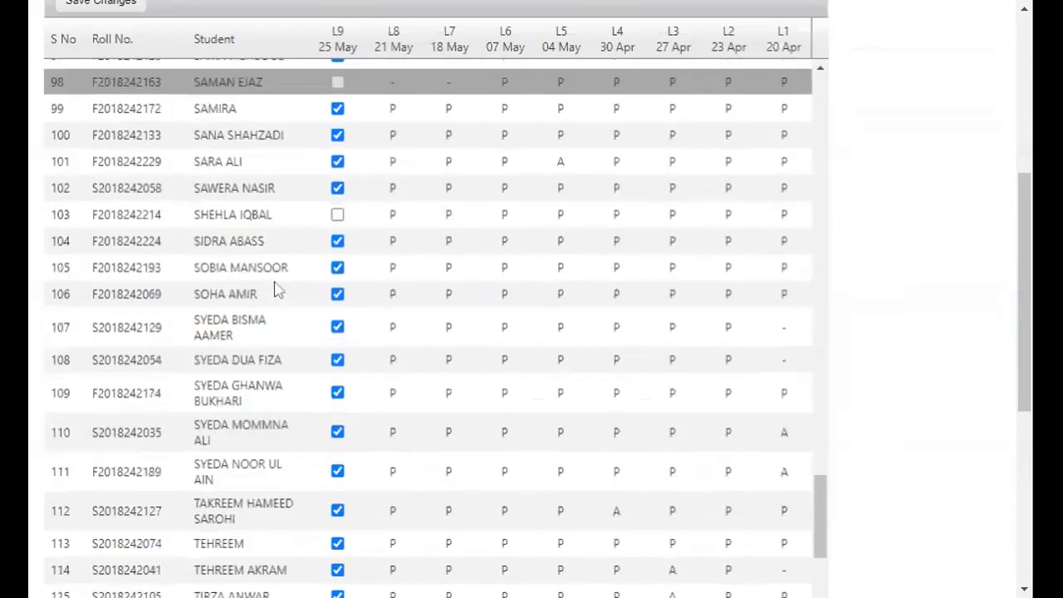
scroll(278, 288, up, 20)
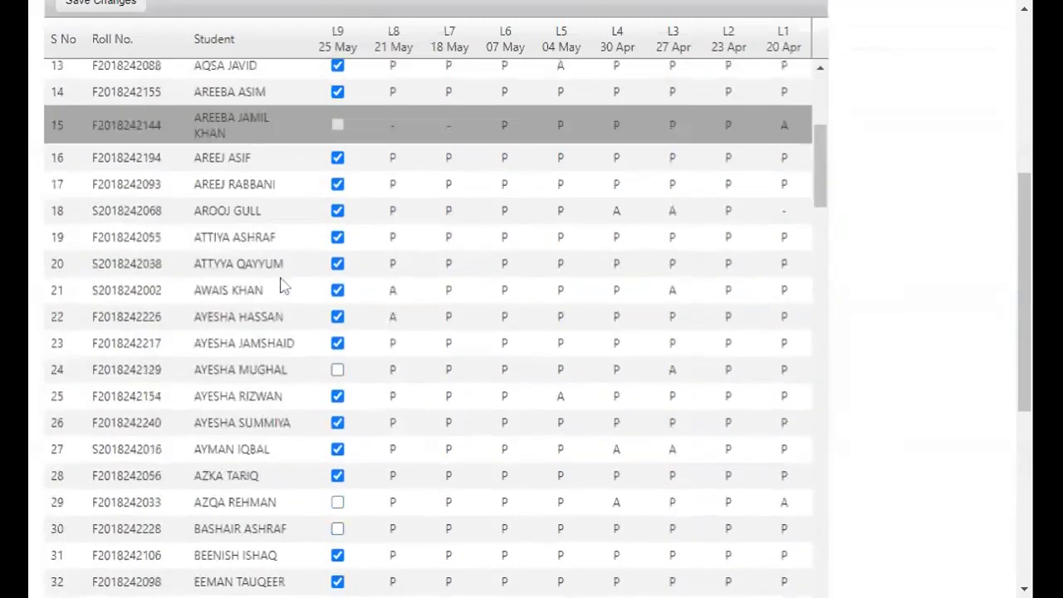
scroll(280, 287, up, 5)
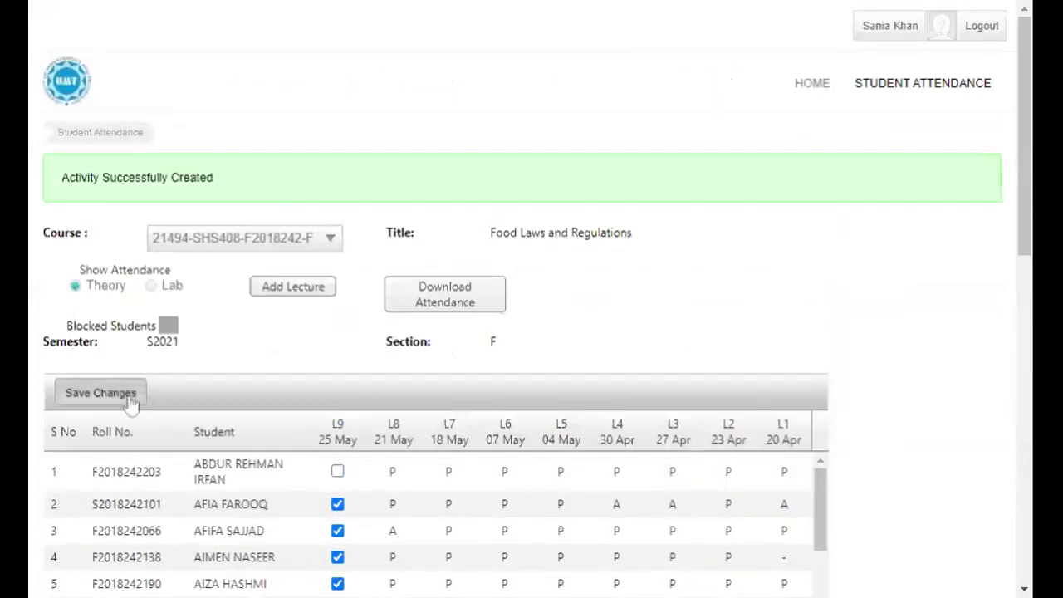
click(100, 393)
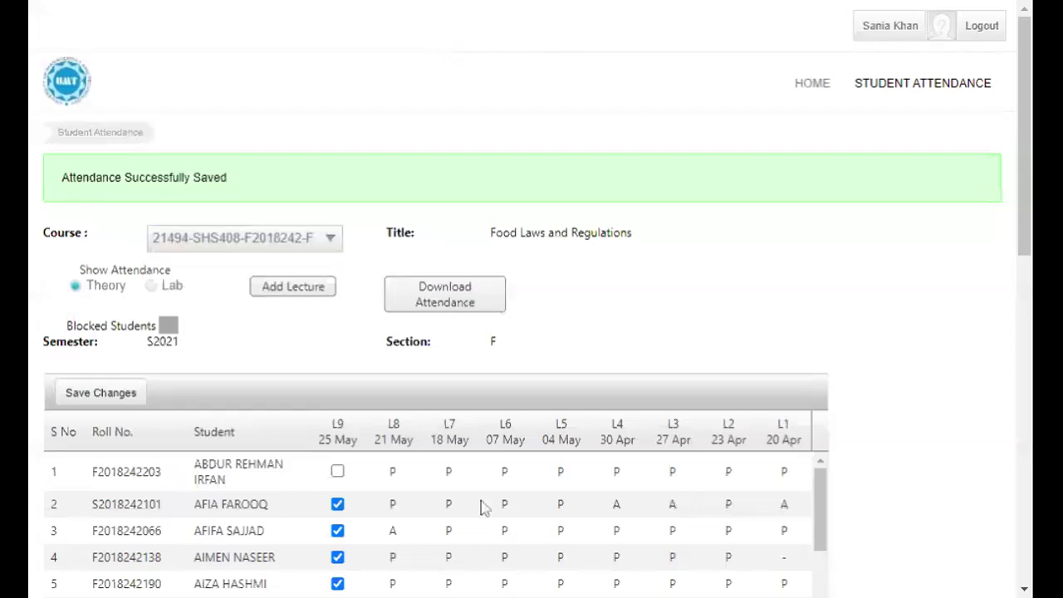
- Set the student with serial number 1 to present for lecture L9 and save the attendance again
scroll(486, 511, down, 10)
scroll(992, 435, down, 2)
scroll(623, 379, down, 20)
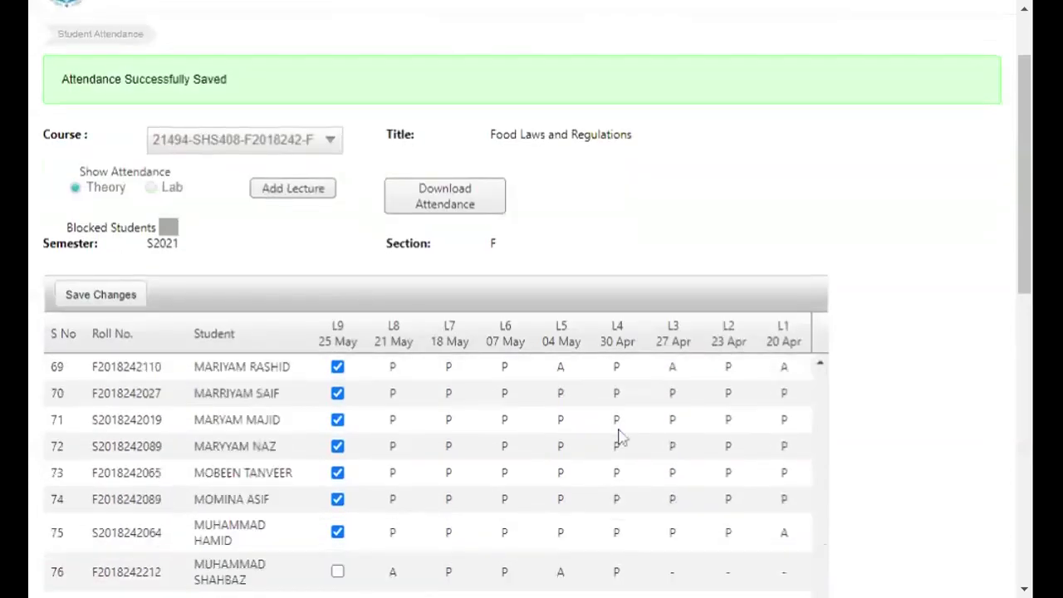
scroll(908, 386, down, 5)
scroll(908, 386, down, 3)
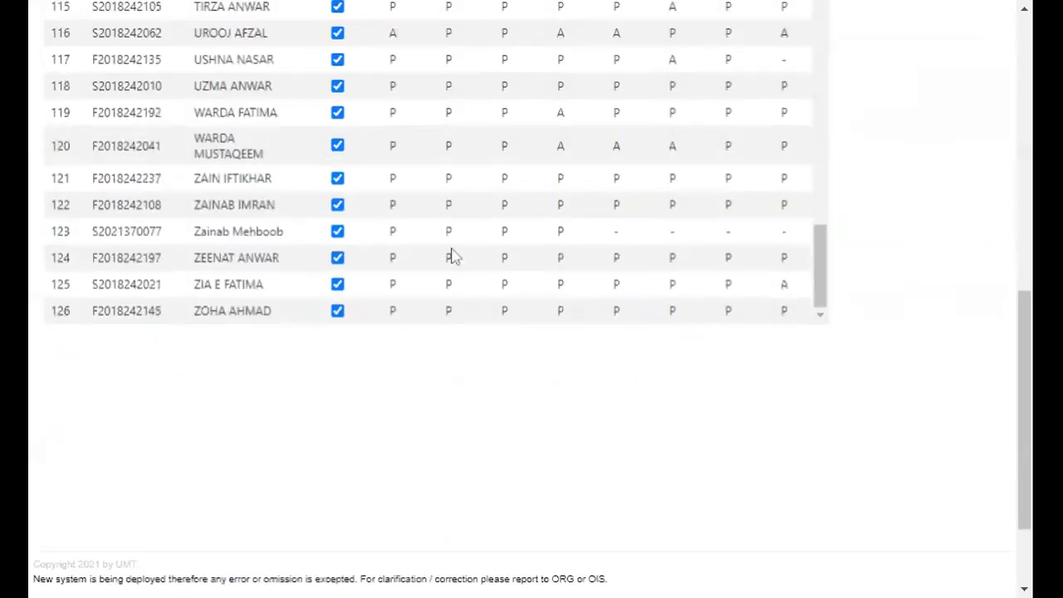
scroll(451, 254, up, 12)
scroll(623, 206, up, 9)
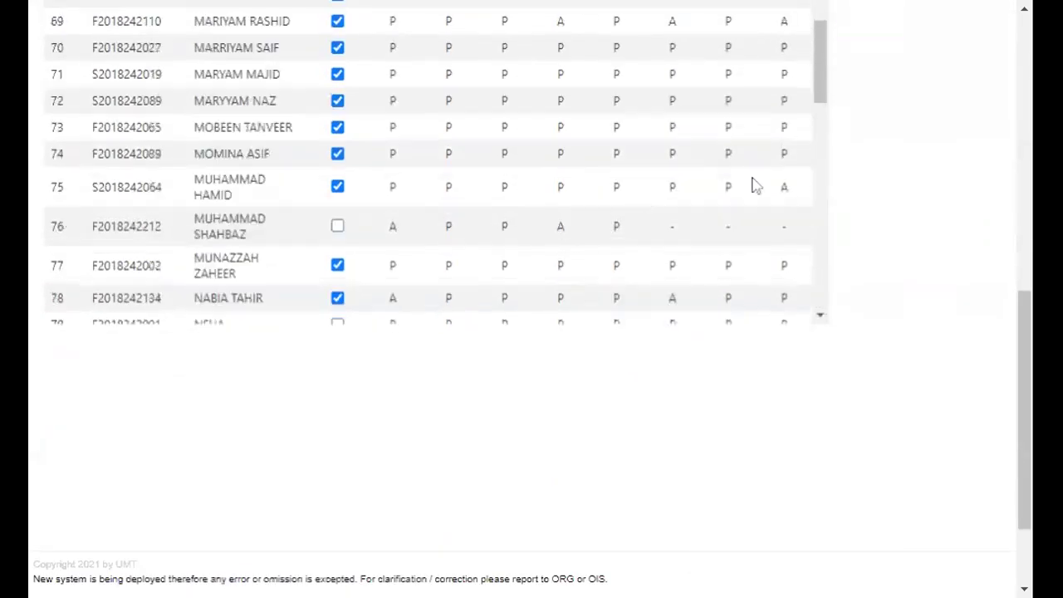
scroll(415, 172, down, 2)
scroll(415, 172, up, 20)
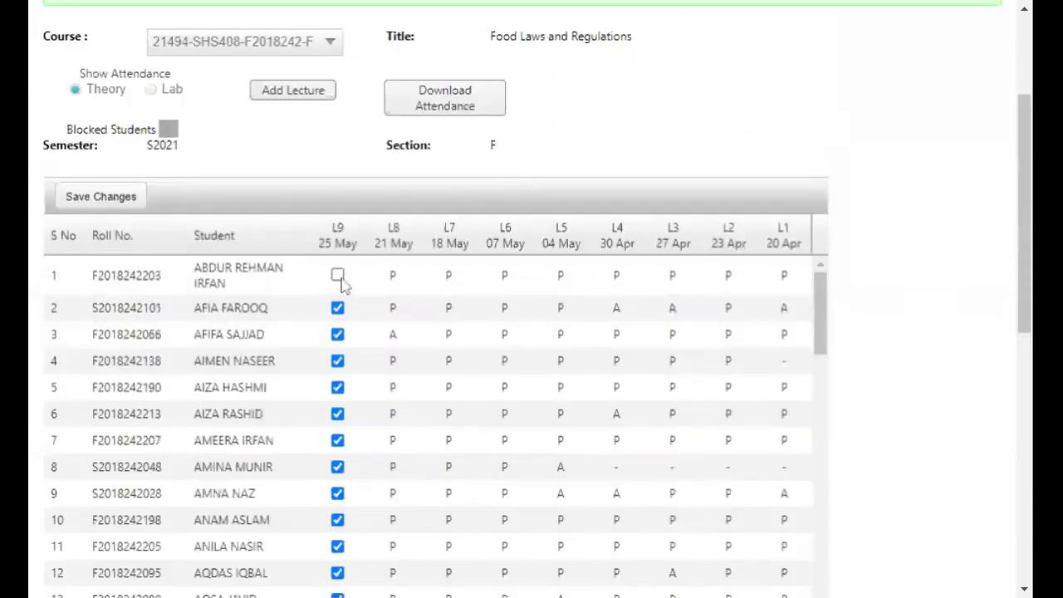
click(337, 275)
click(93, 203)
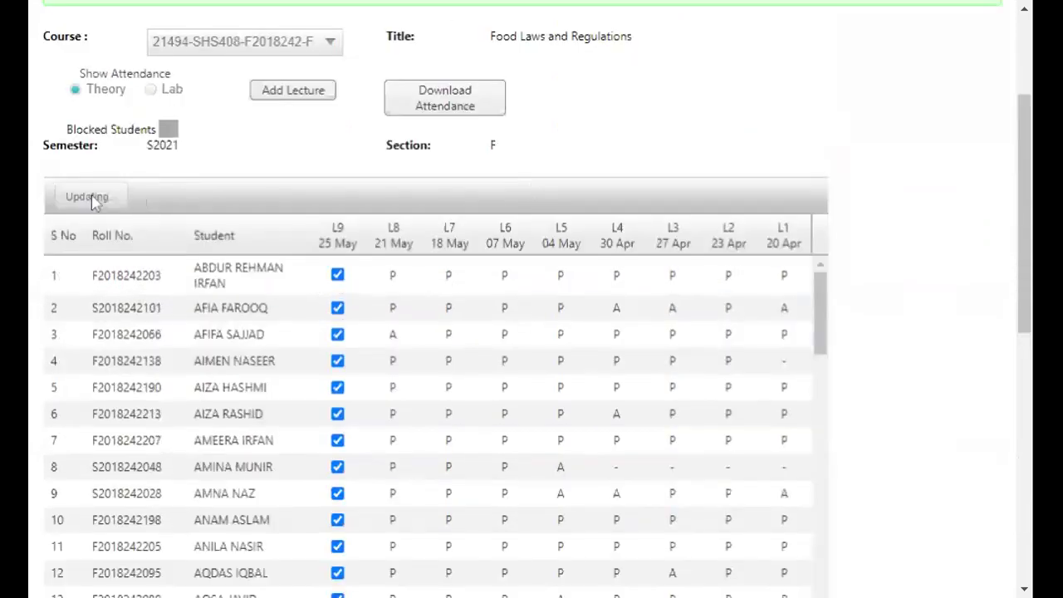